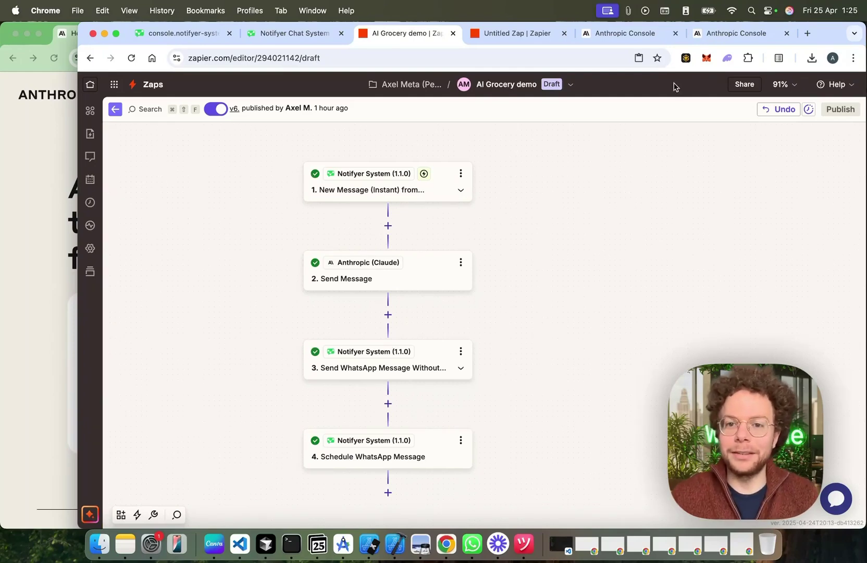
Step: Switch to the Untitled Zap draft with the Facebook Lead Ads trigger and Notifyer WhatsApp step
left_click(520, 34)
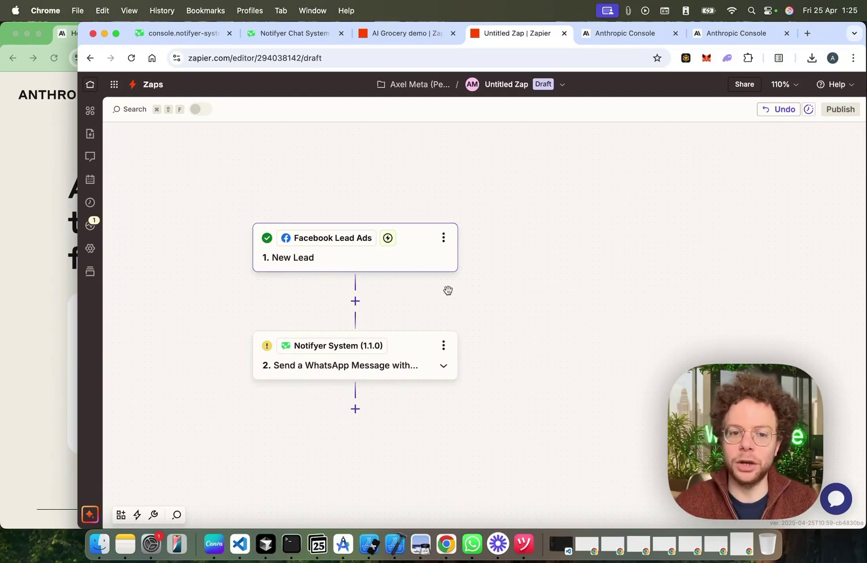
left_click_drag(430, 323, 421, 285)
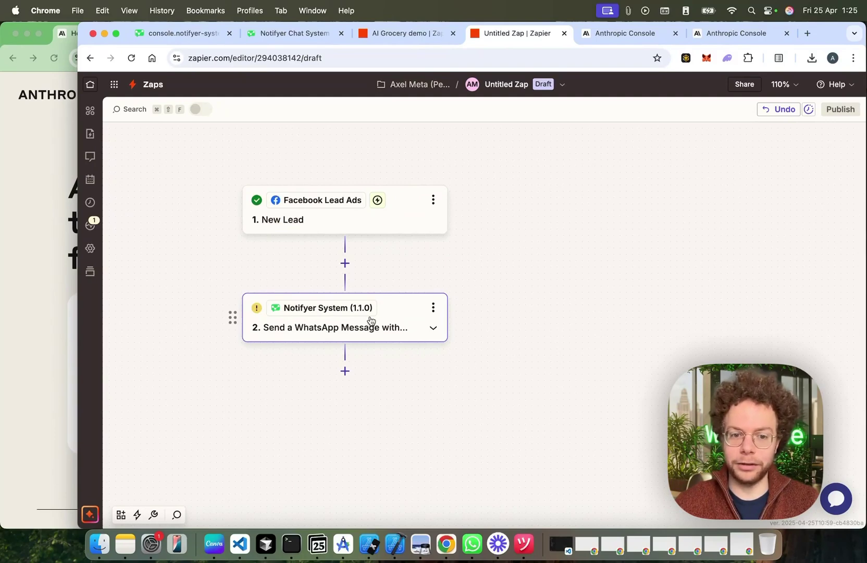
left_click(309, 37)
left_click(180, 32)
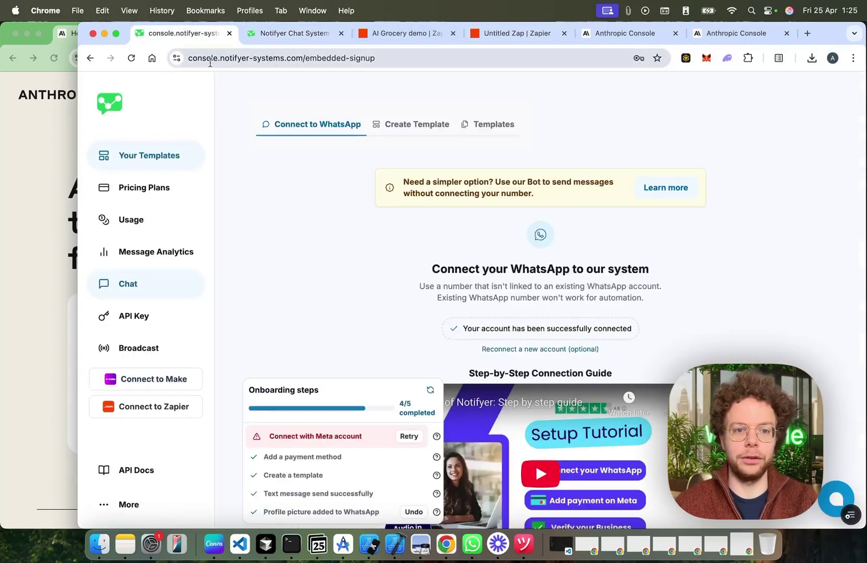
left_click(736, 33)
left_click(521, 33)
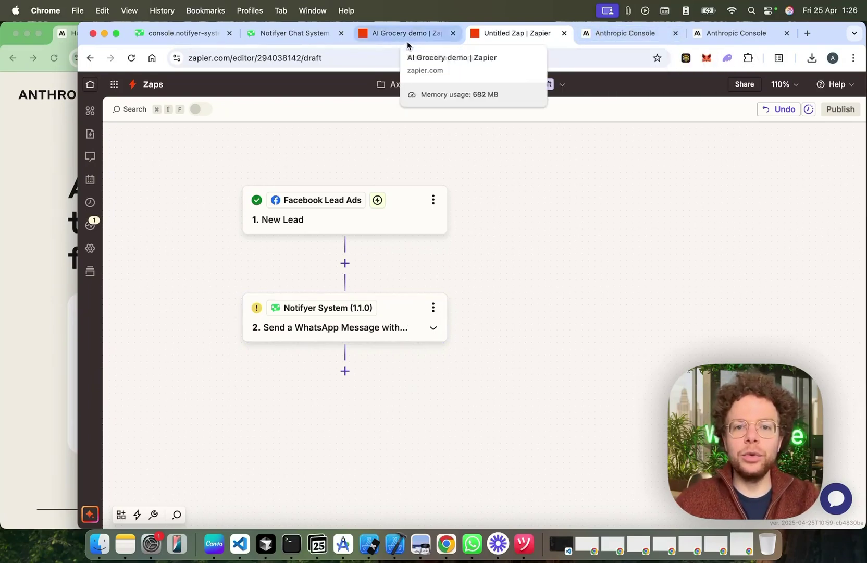
Step: Return to the Zaps list and start a new blank Zap with empty trigger and action
left_click(138, 87)
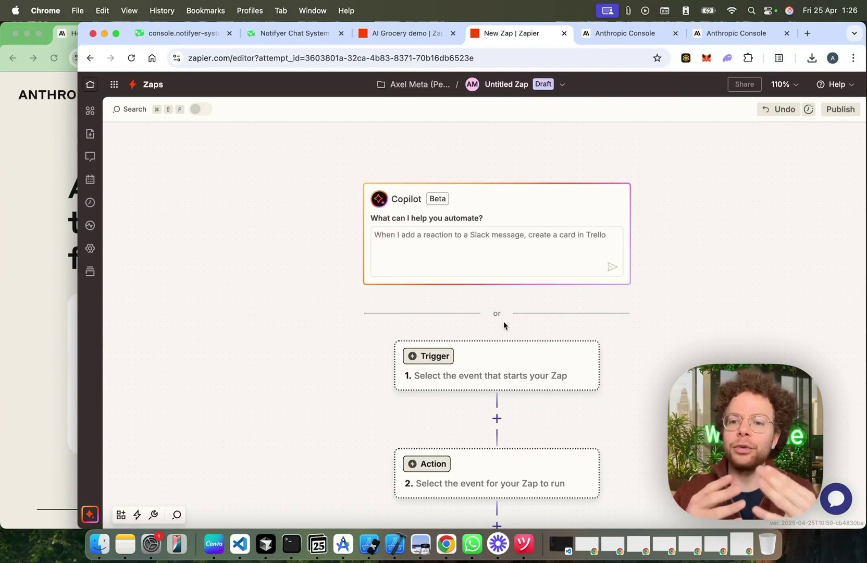
scroll(325, 315, "down", 4)
scroll(325, 316, "right", 3)
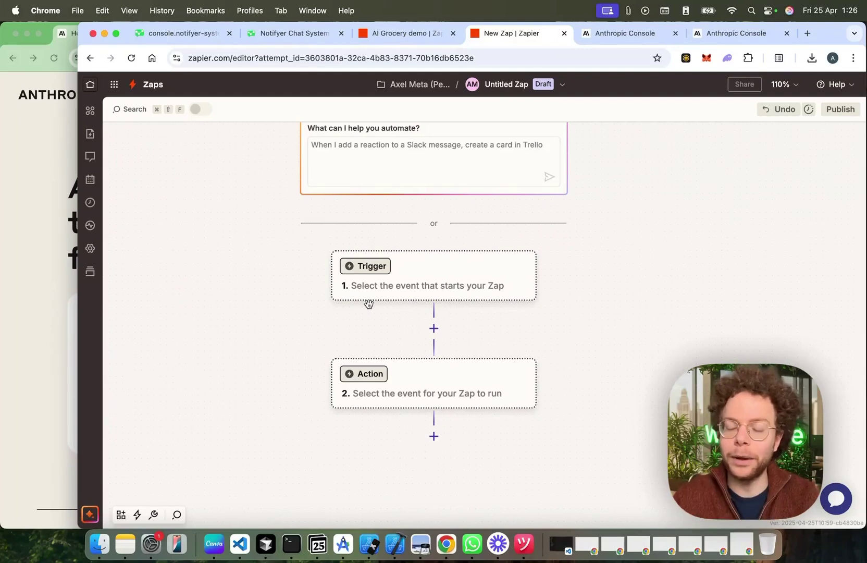
Step: Load whatsable.app/services in a new tab and review the Notifyer System offering
left_click(806, 34)
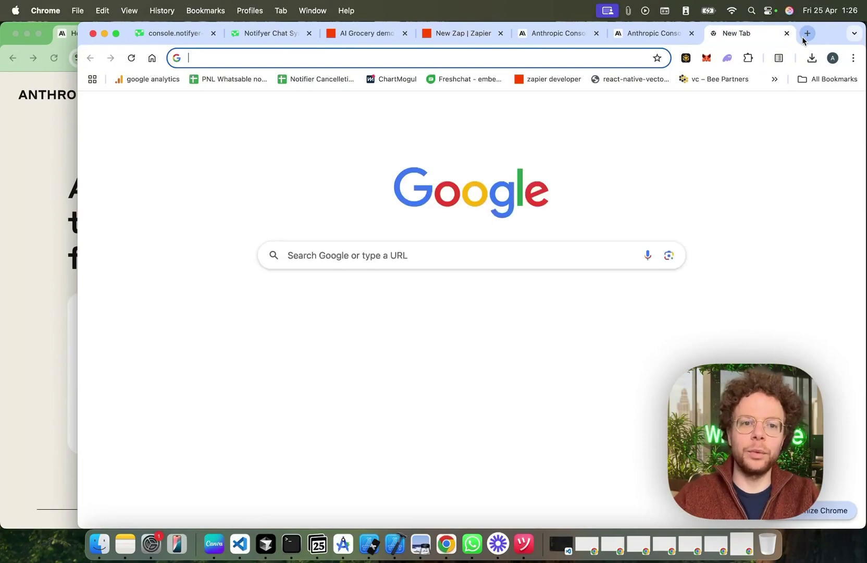
type("whatsable.app/services")
key("Return")
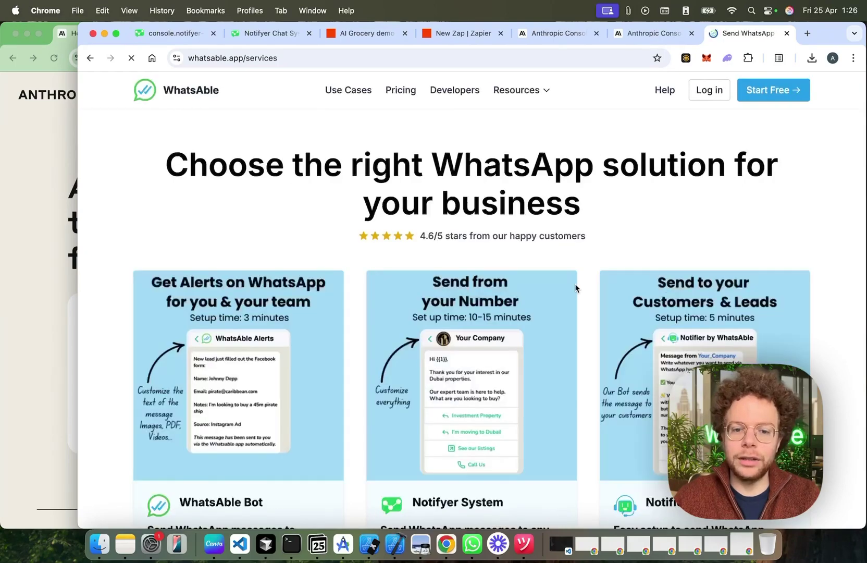
scroll(574, 283, "down", 2)
left_click_drag(413, 432, 527, 436)
left_click(526, 435)
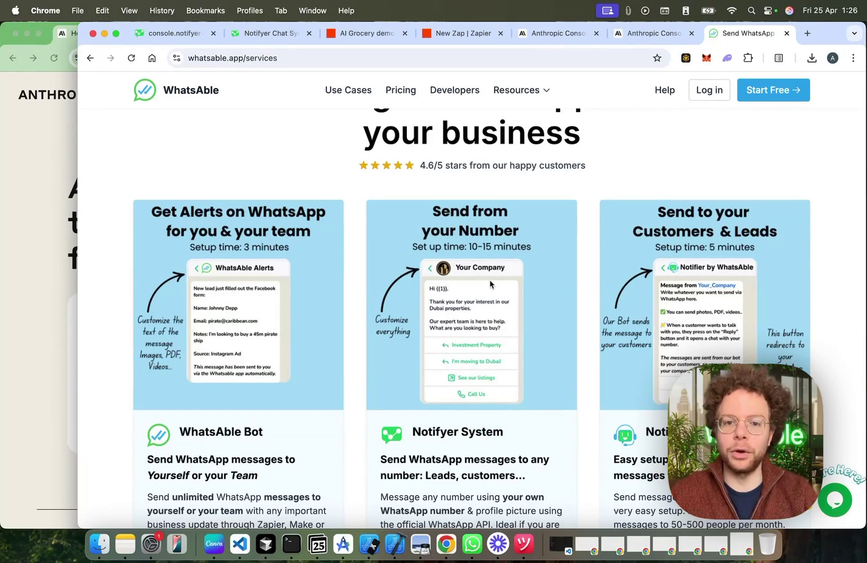
scroll(489, 280, "down", 2)
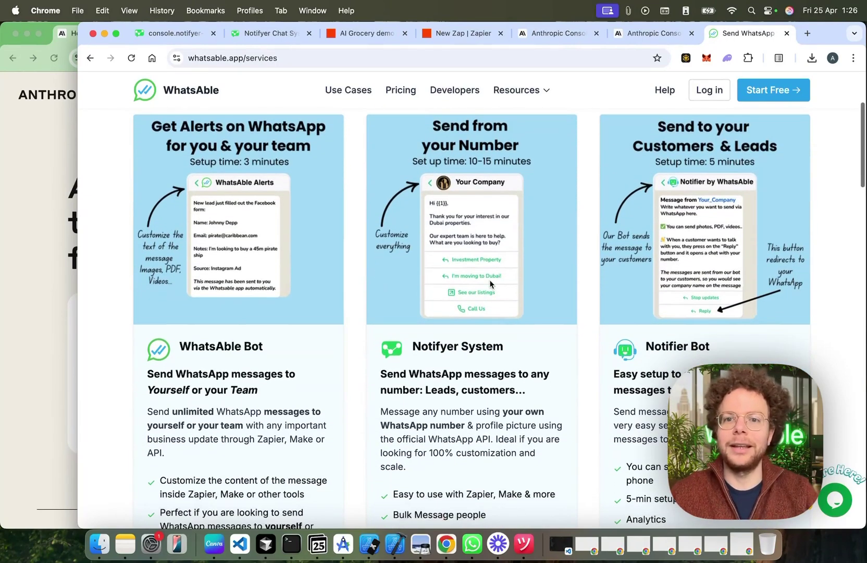
Step: Set the trigger to Notifyer System New Message (Instant) from recipient using the existing account
left_click(654, 34)
left_click(449, 34)
left_click(374, 265)
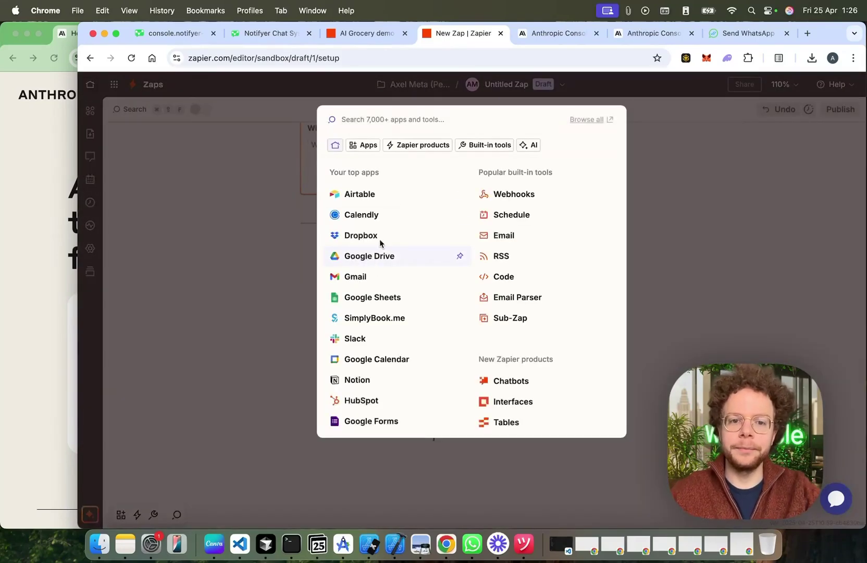
type("Notifye")
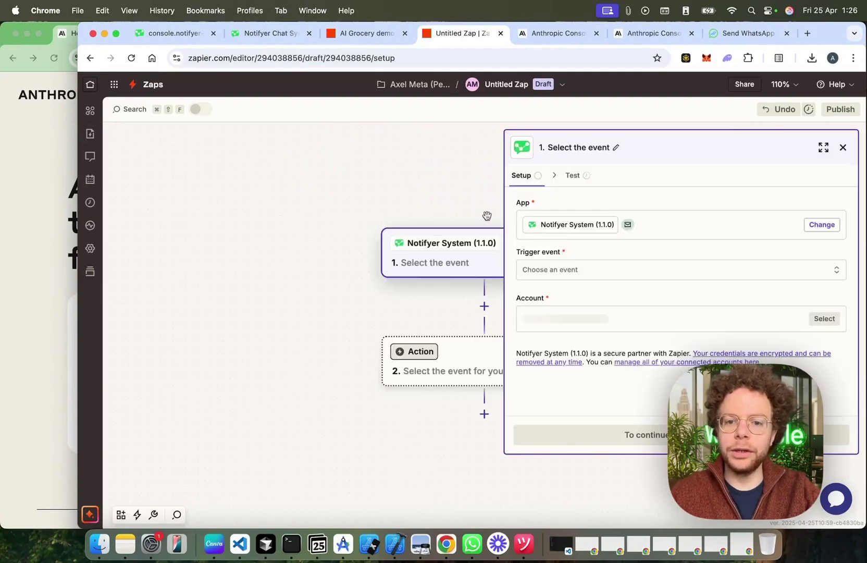
left_click(559, 268)
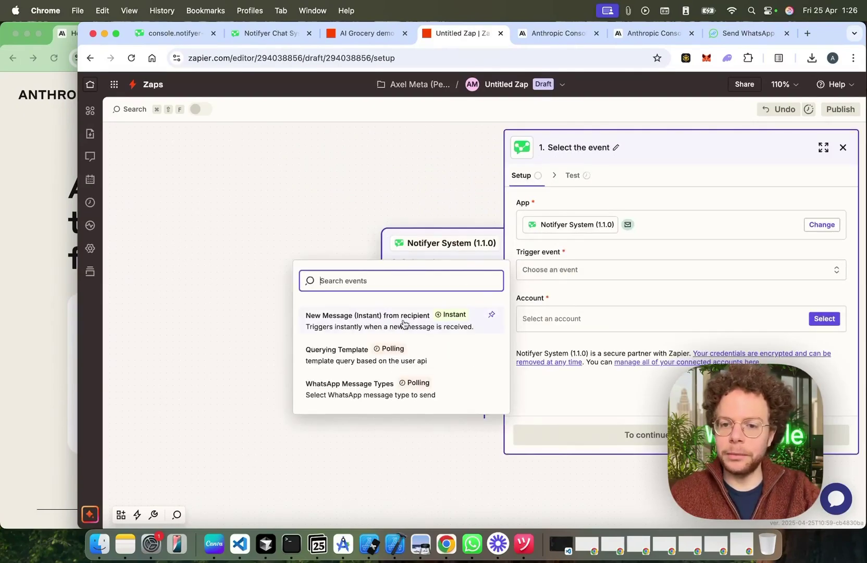
left_click(403, 323)
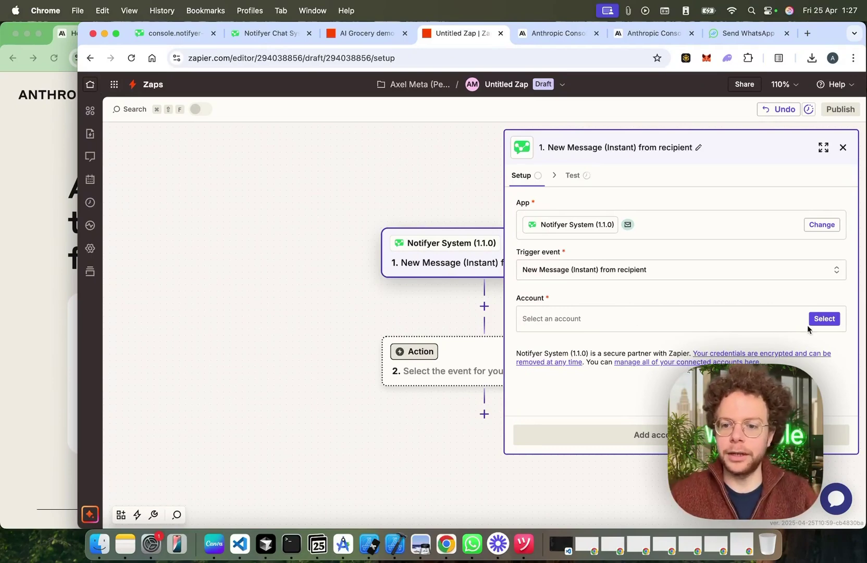
left_click(824, 319)
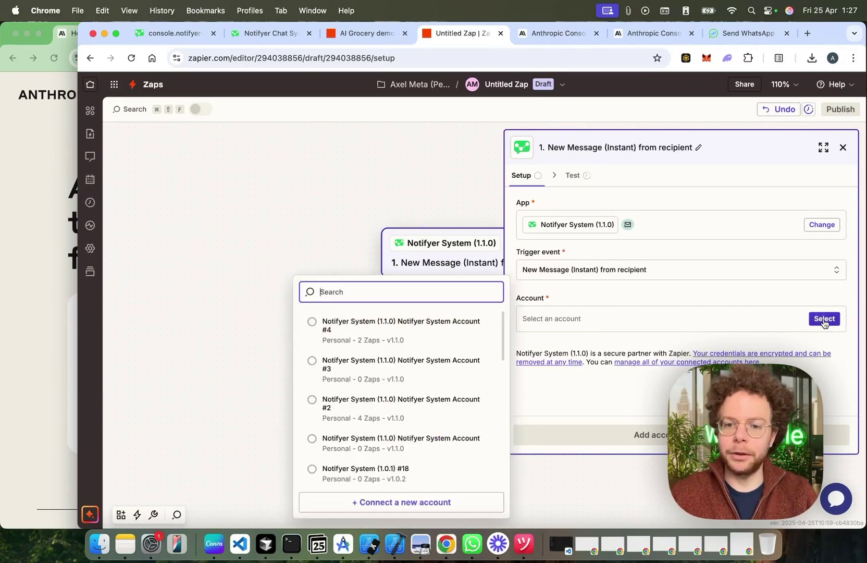
left_click(400, 327)
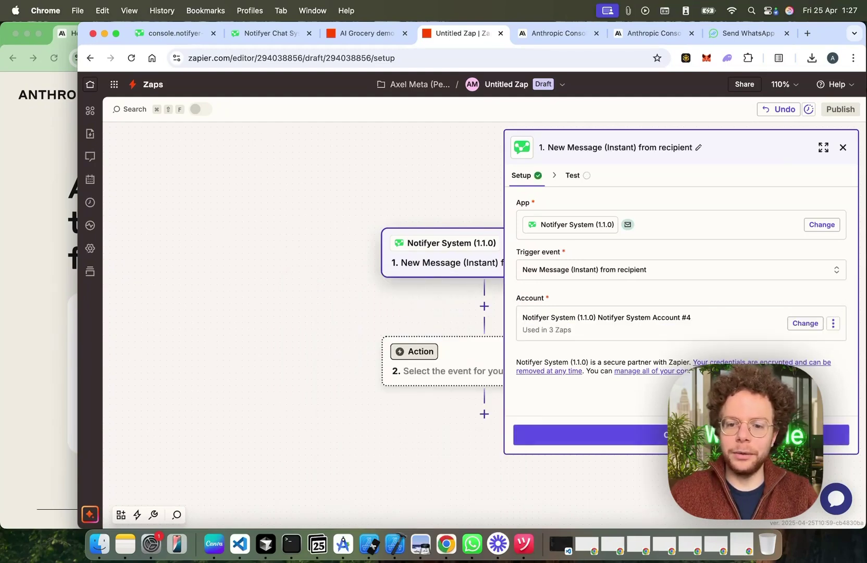
left_click(836, 434)
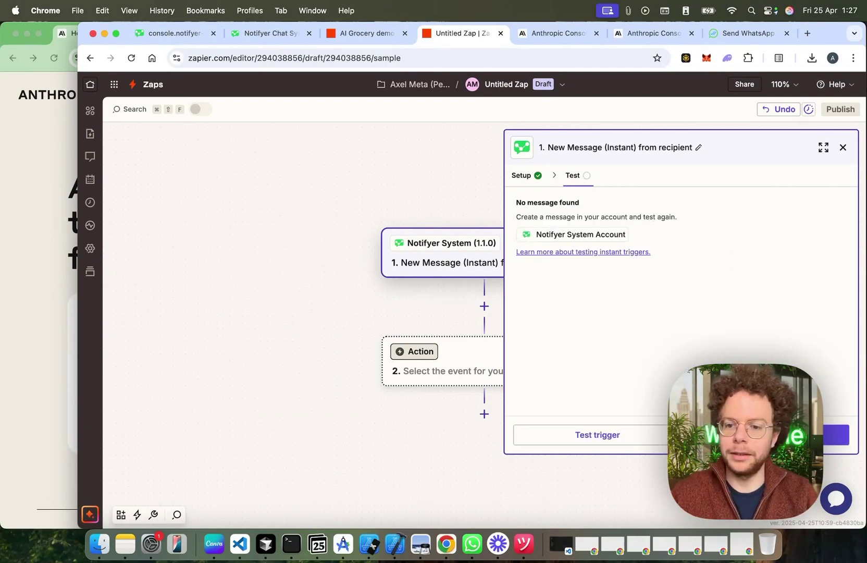
Step: Test the Notifyer trigger and review the sample's phone number, last message and conversation paragraph
left_click(597, 434)
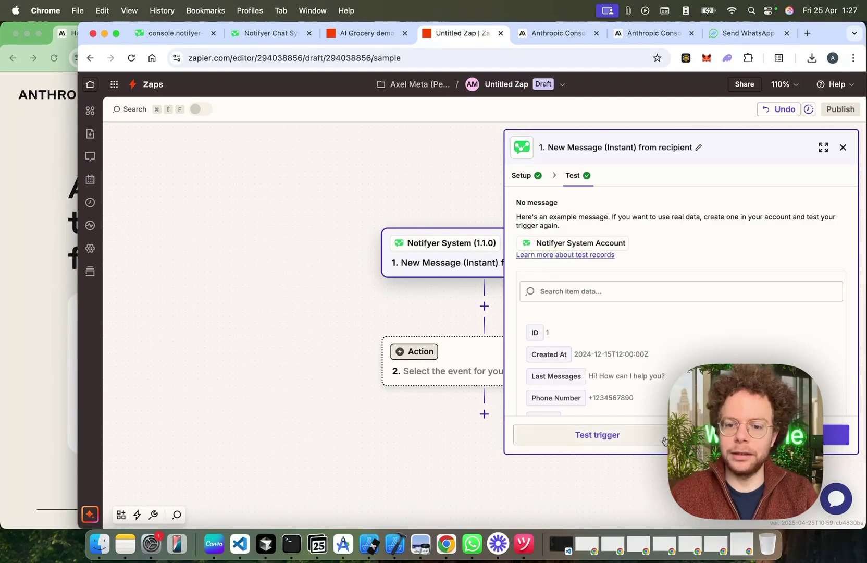
scroll(680, 345, "down", 2)
scroll(680, 344, "down", 2)
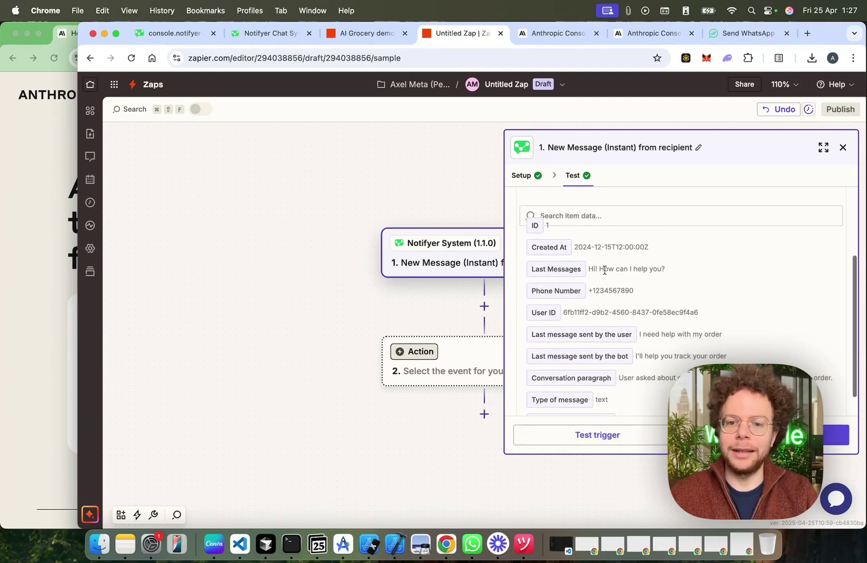
scroll(557, 323, "down", 1)
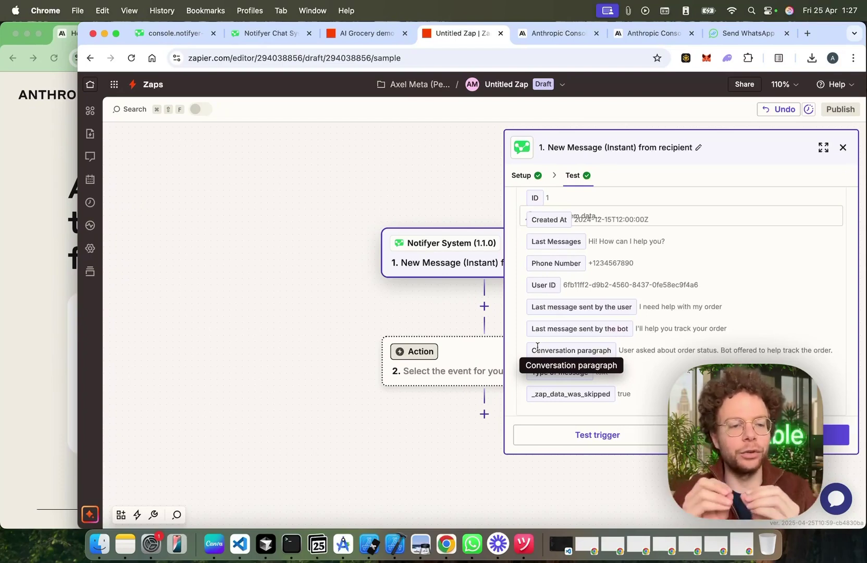
Step: Make step 2 Anthropic (Claude) Send Message with the existing Claude account connected
left_click(836, 435)
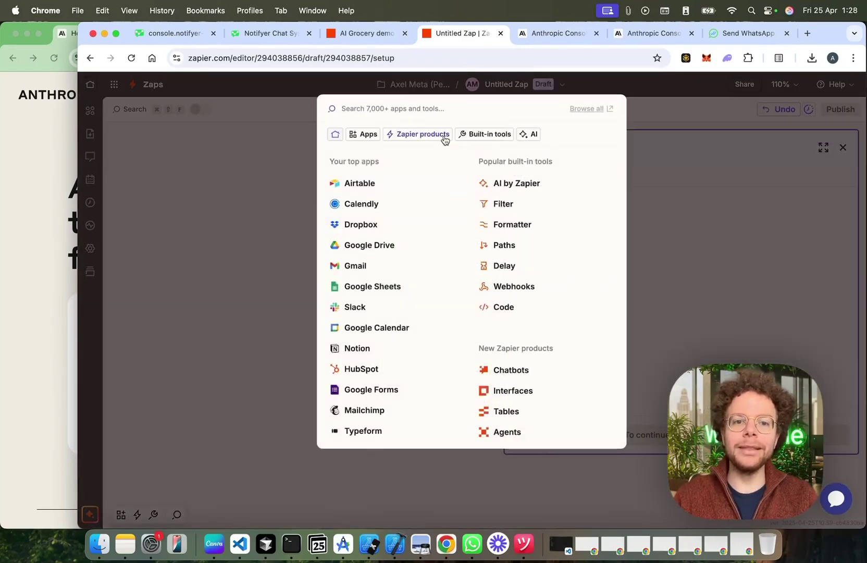
type("anthro")
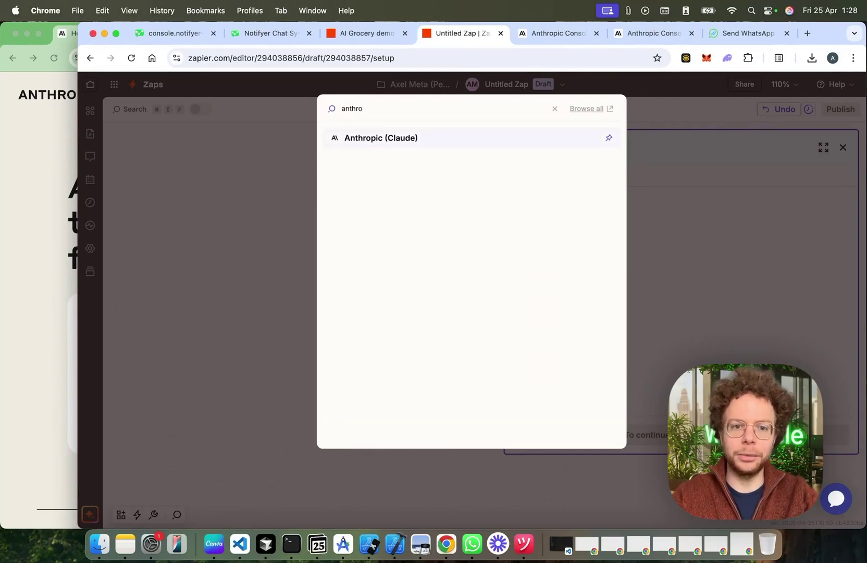
left_click(415, 140)
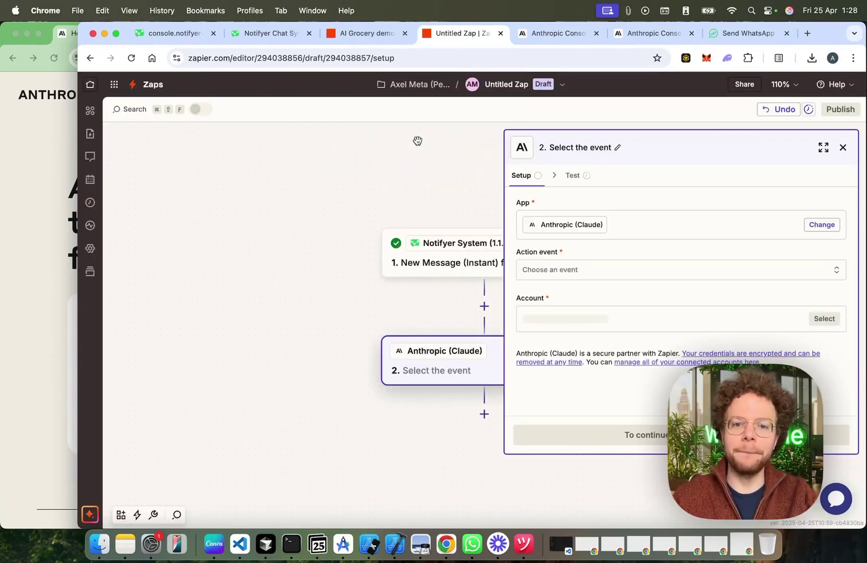
left_click(590, 278)
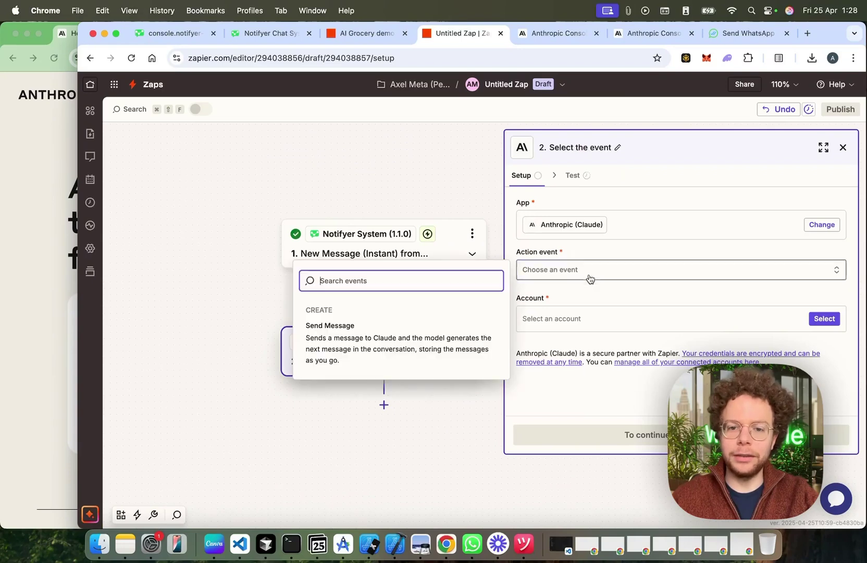
left_click(369, 354)
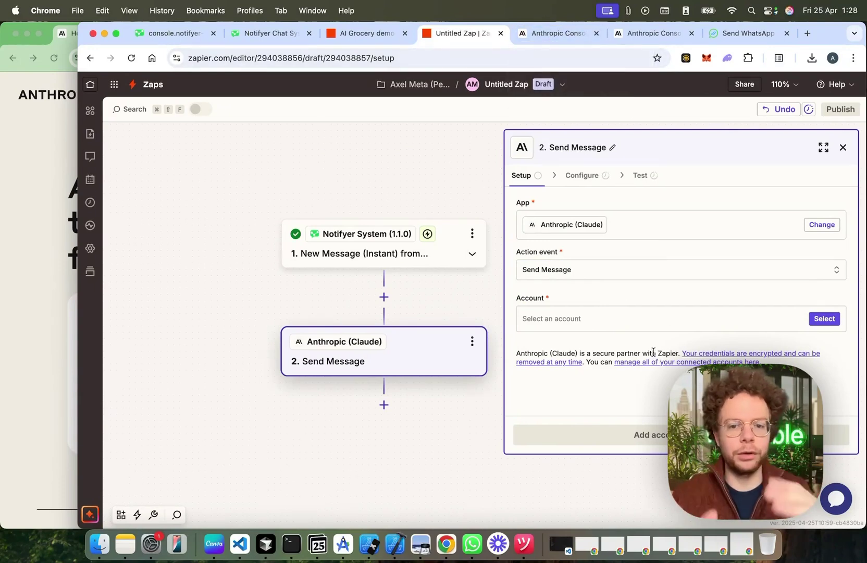
left_click(824, 318)
left_click(388, 359)
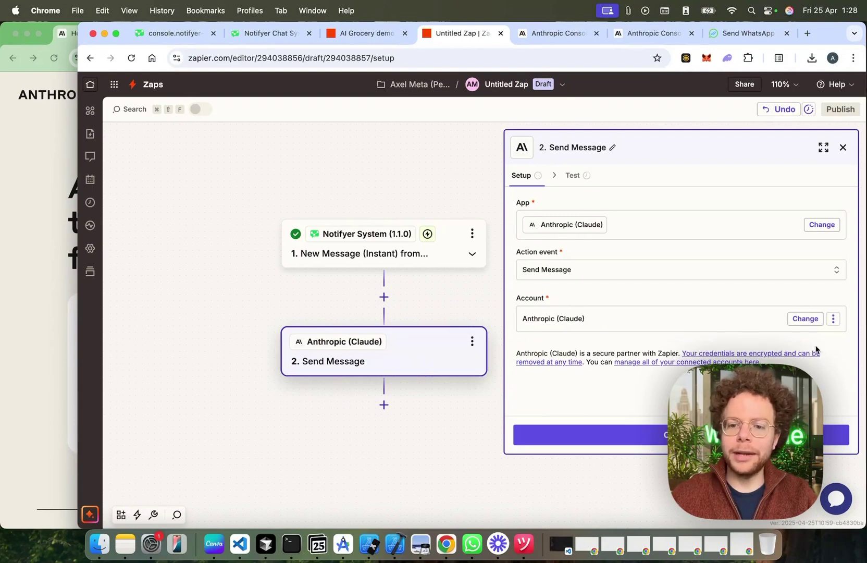
left_click(614, 434)
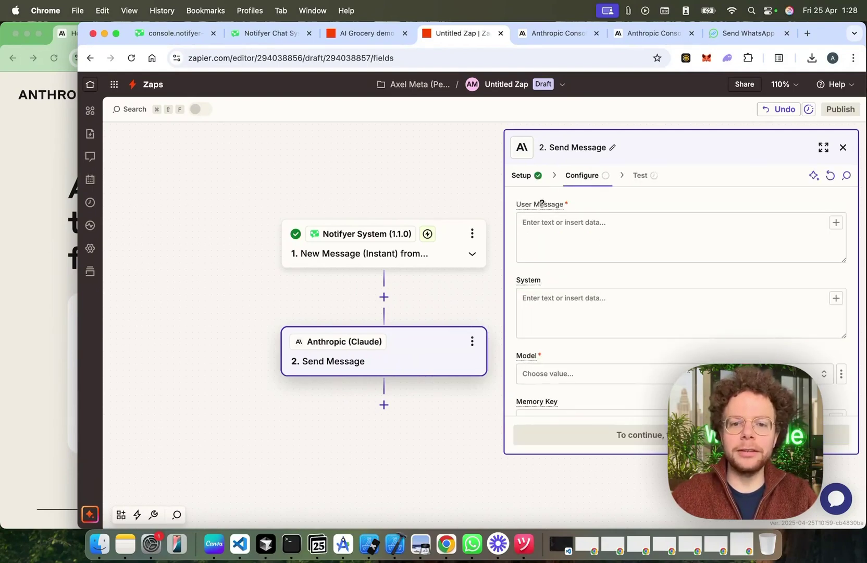
Step: Map the trigger's last user message into User Message and check the System field's help
mouse_move(542, 203)
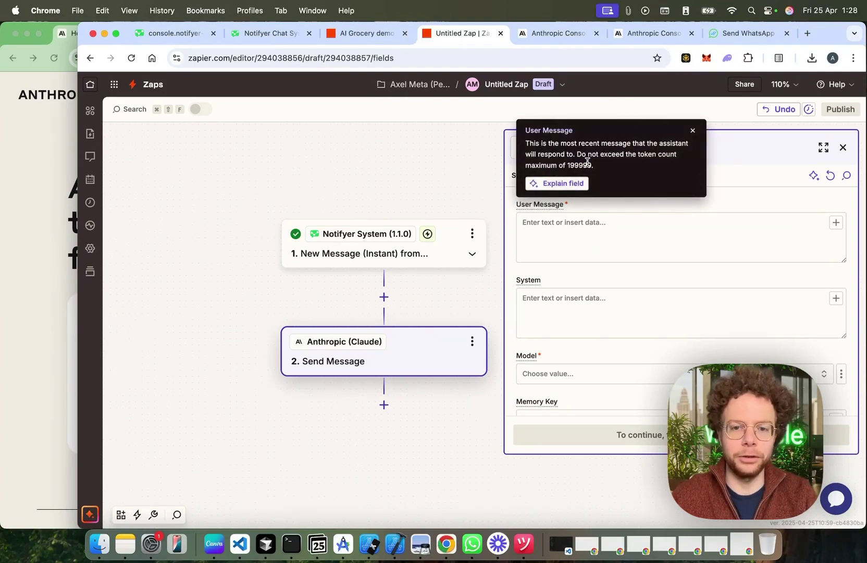
left_click(549, 224)
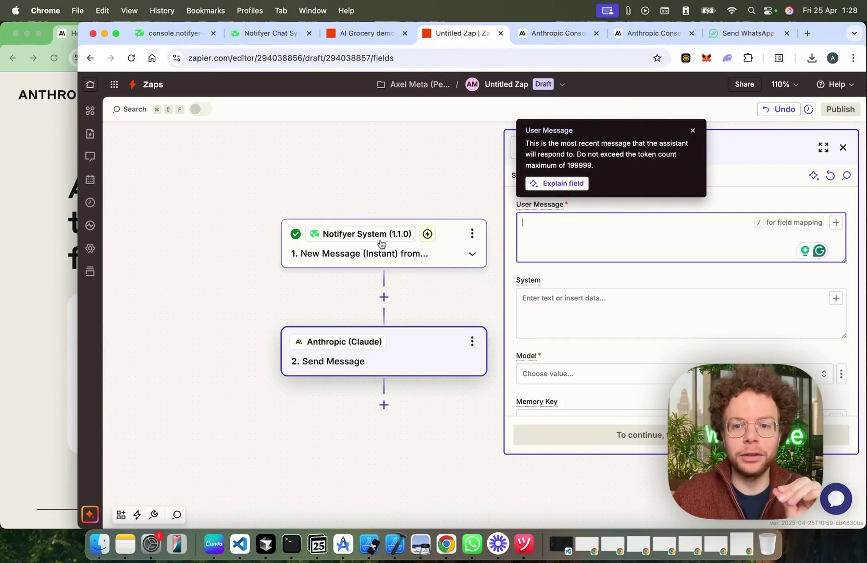
left_click(836, 225)
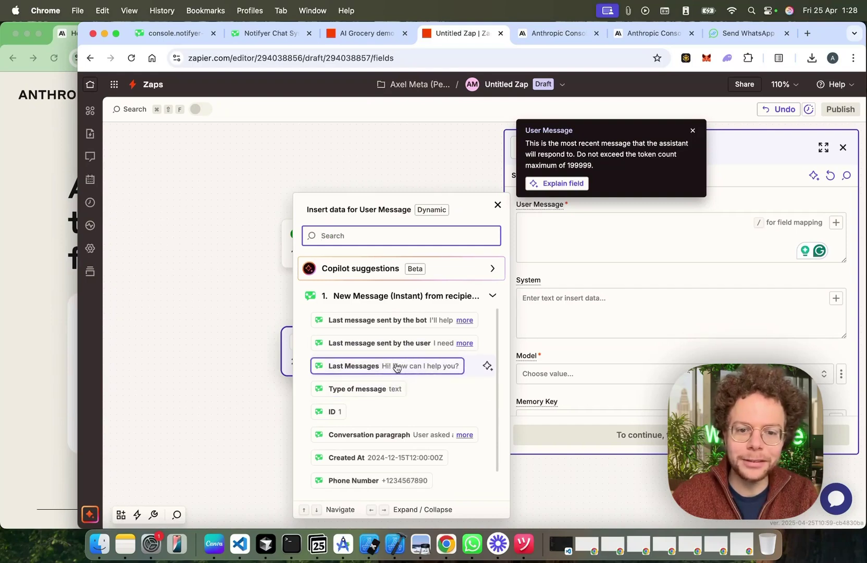
left_click(398, 345)
left_click(601, 282)
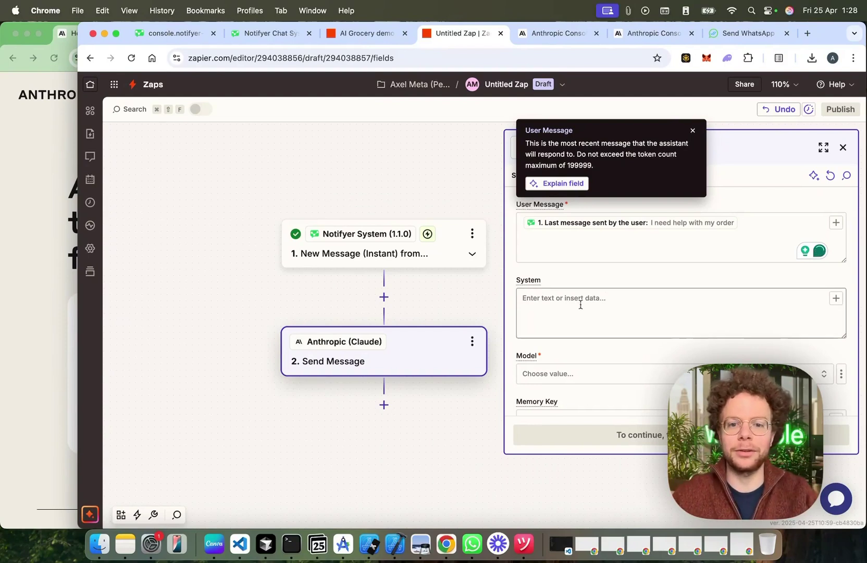
mouse_move(528, 281)
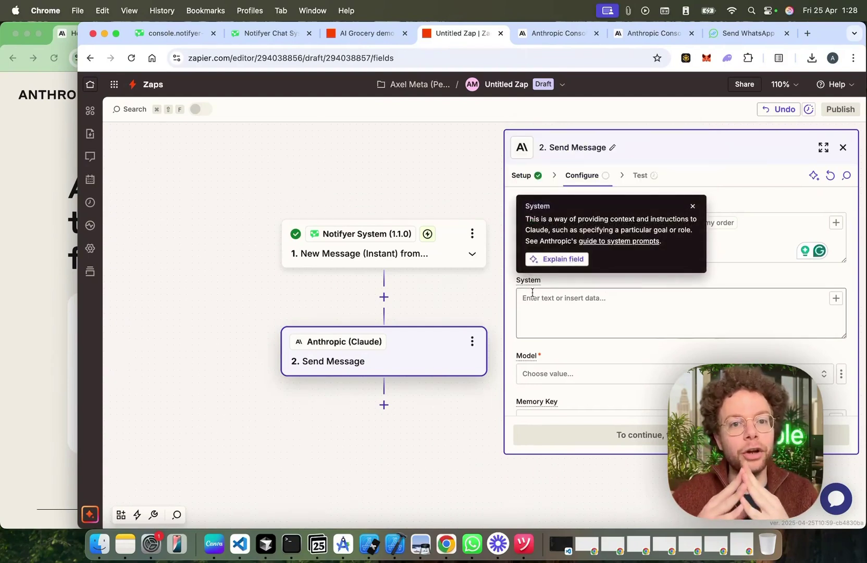
Step: In the AI Grocery demo Zap, copy the System prompt's context sentence
left_click(366, 32)
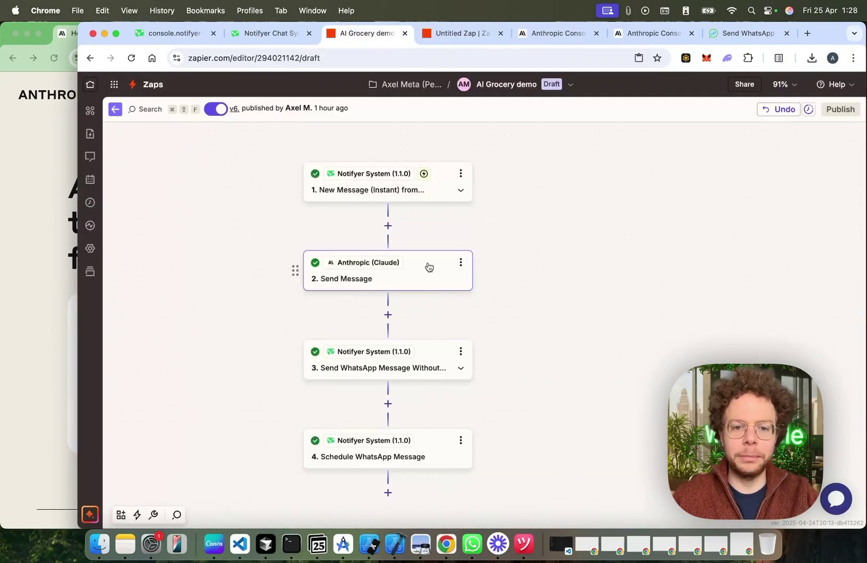
left_click(423, 267)
left_click(583, 176)
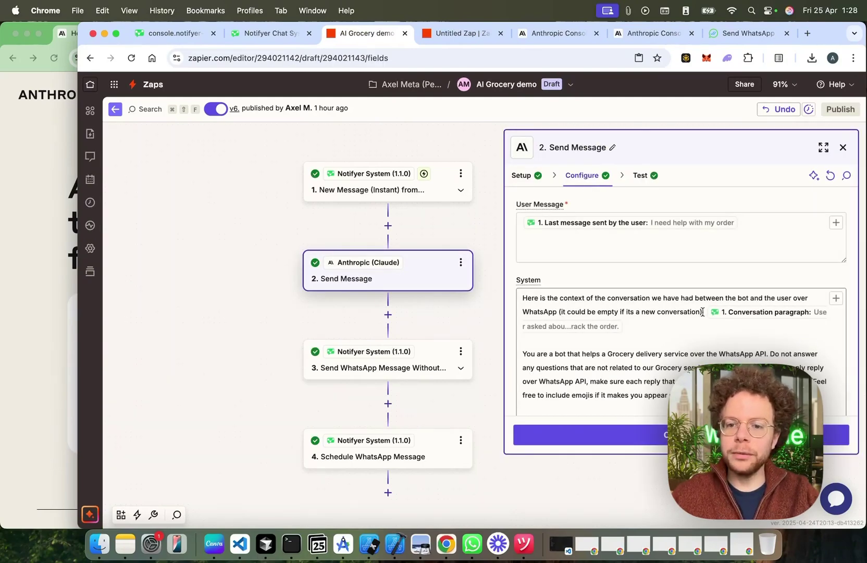
left_click_drag(702, 311, 520, 297)
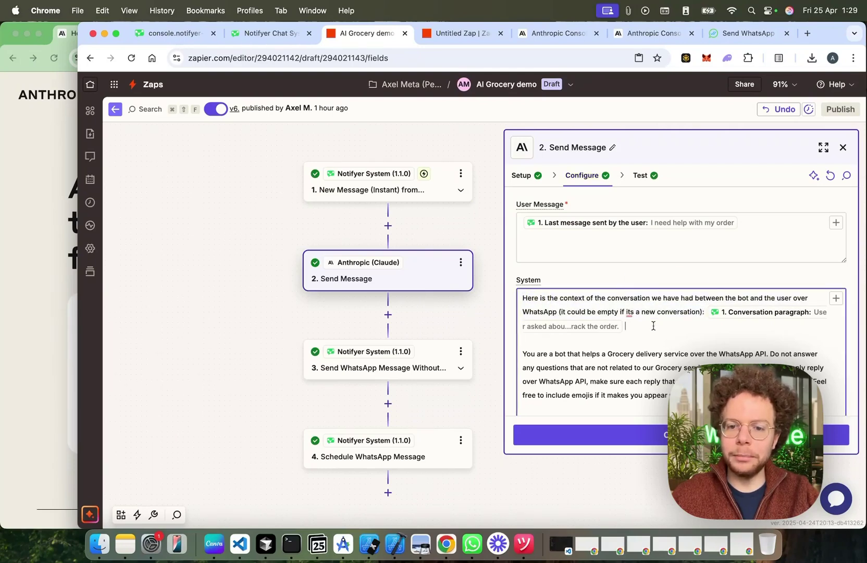
left_click_drag(629, 322, 519, 297)
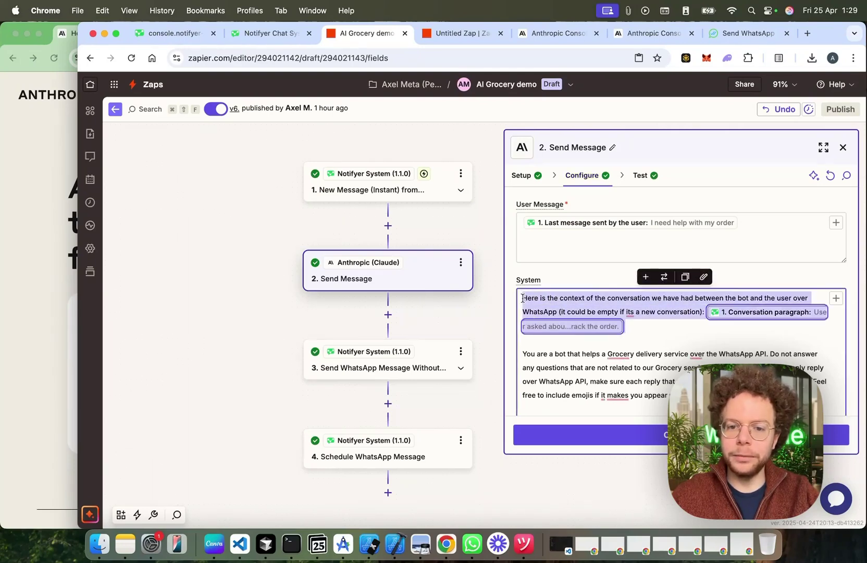
Step: Paste the context sentence into System and re-insert the Conversation paragraph data
left_click(458, 34)
left_click(544, 310)
type("Here is the context of the conversation we have had between the bot and the user over WhatsApp (it could be empty if its a new conversation): Conversation Paragraph")
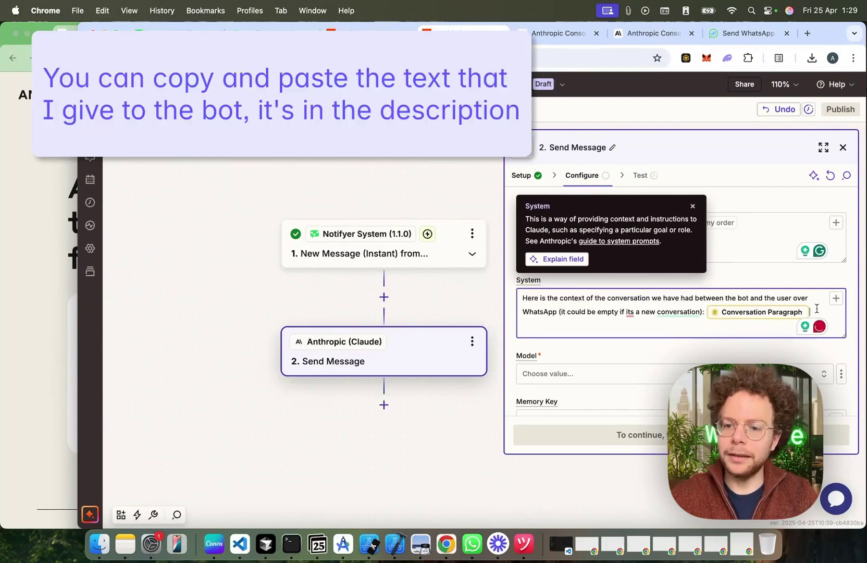
key("BackSpace")
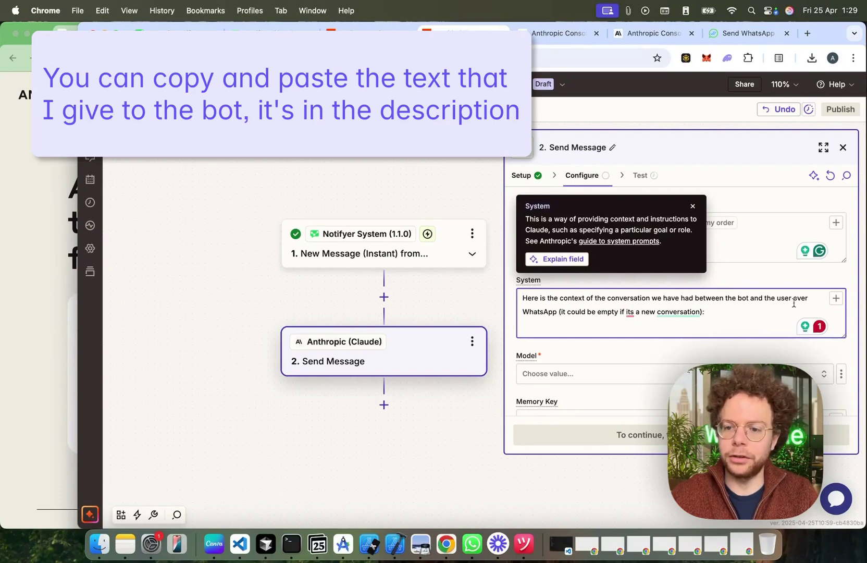
left_click(836, 298)
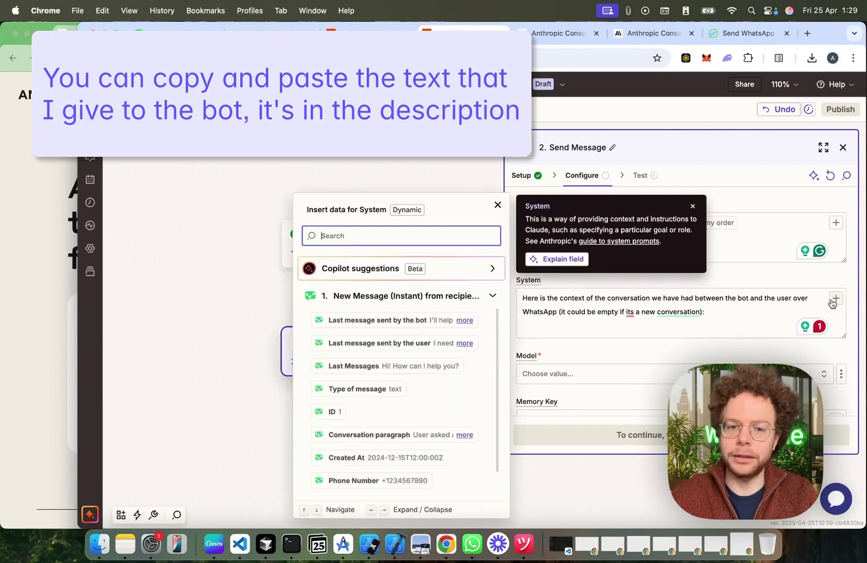
left_click(432, 435)
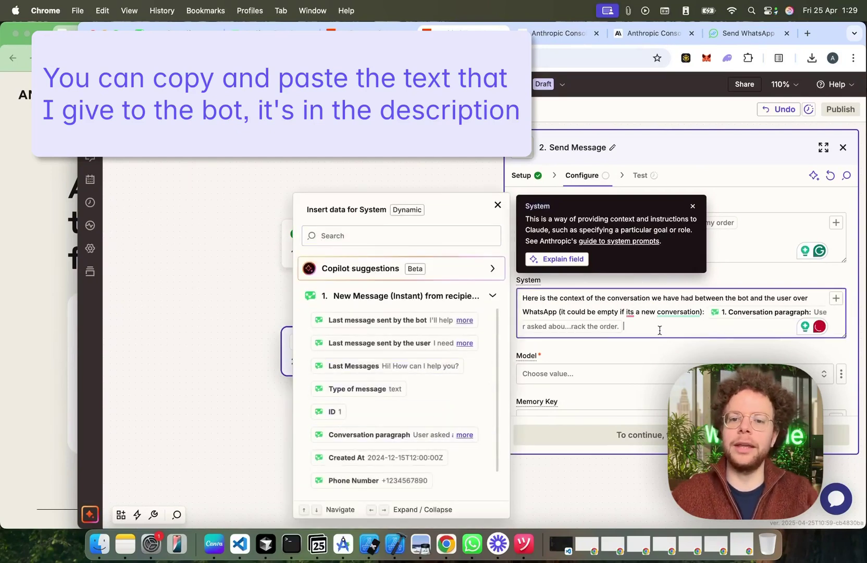
key("Return")
key("Return")
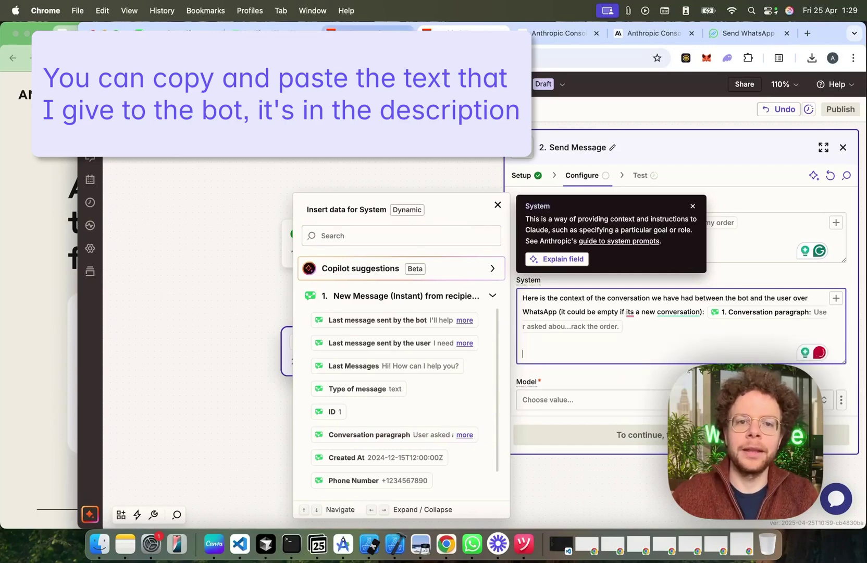
Step: Copy the 'You are a bot' instructions paragraph and paste it into System
key("super+v")
scroll(581, 354, "down", 2)
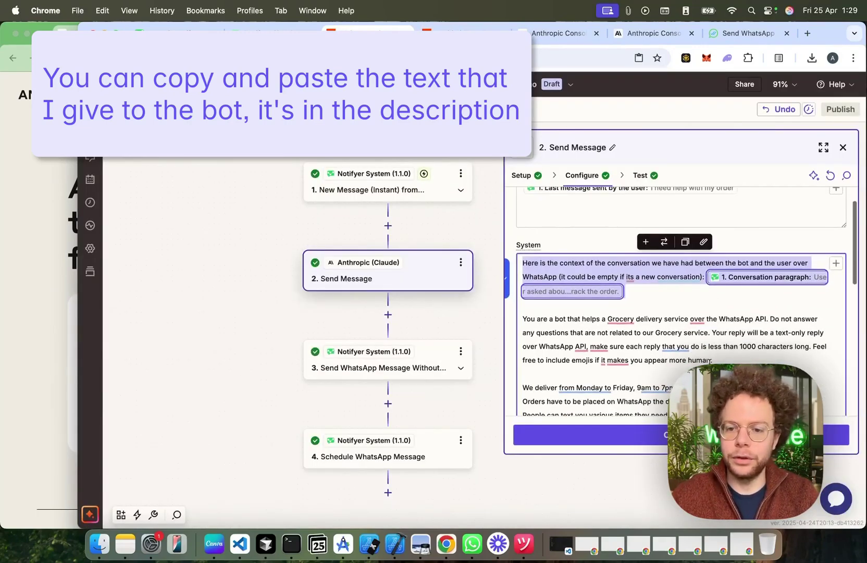
left_click_drag(711, 360, 522, 320)
key("super+c")
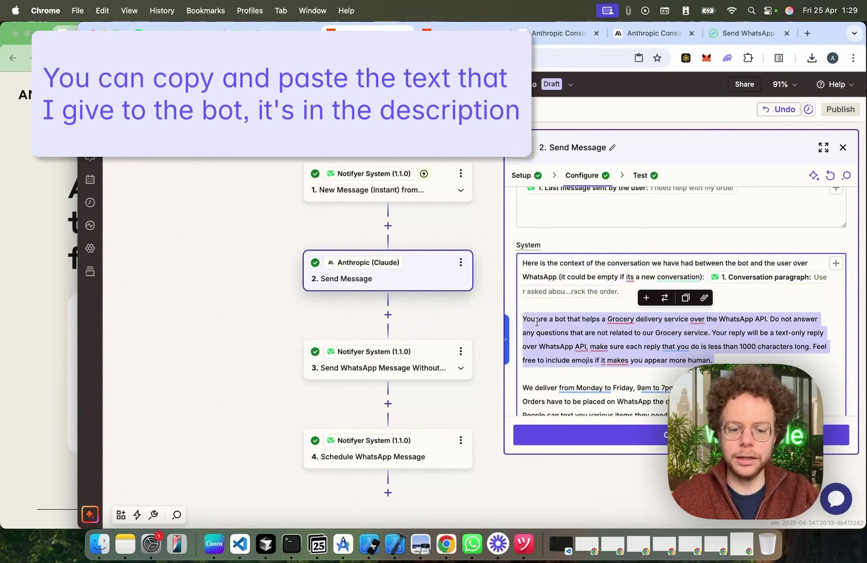
left_click(638, 37)
left_click(558, 33)
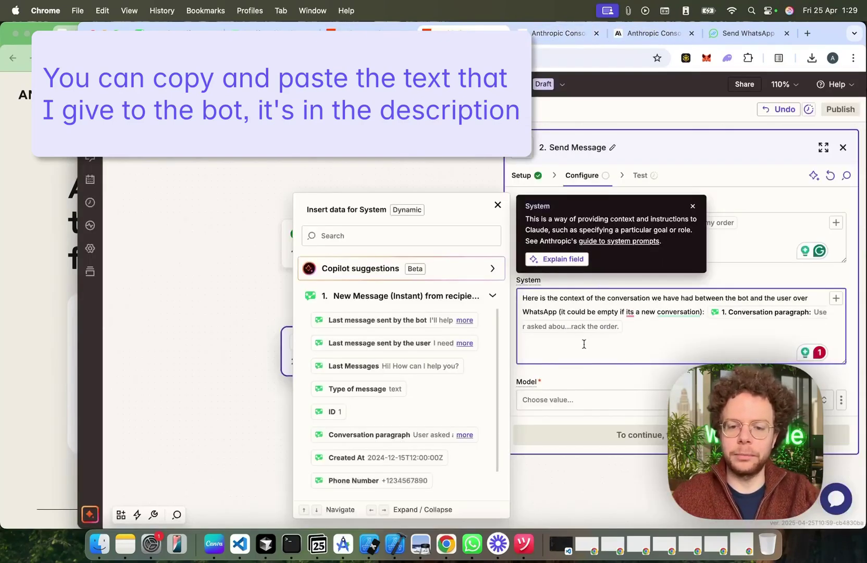
key("super+v")
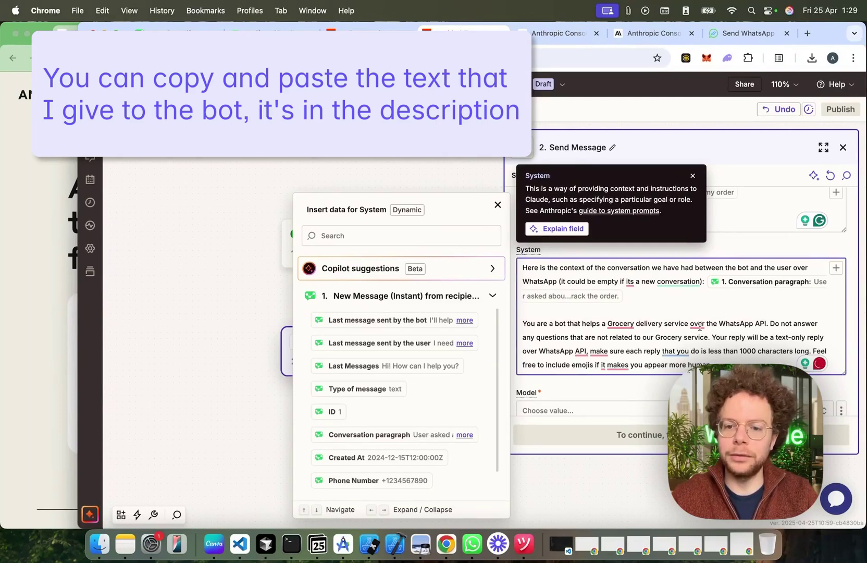
mouse_move(698, 327)
left_click(783, 312)
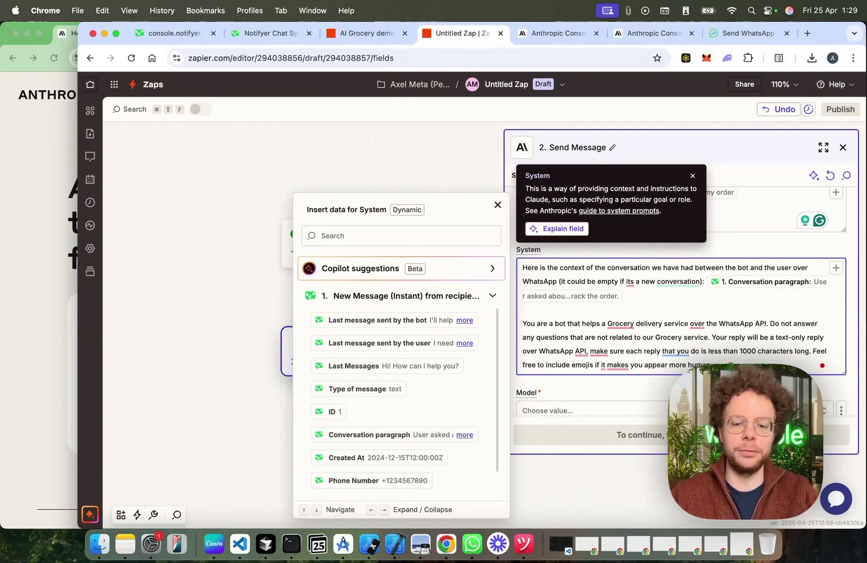
key("Return")
key("Return")
Step: Copy the remaining grocery prompt text from the AI Grocery demo's System prompt
left_click(367, 34)
scroll(579, 380, "down", 5)
scroll(579, 380, "down", 1)
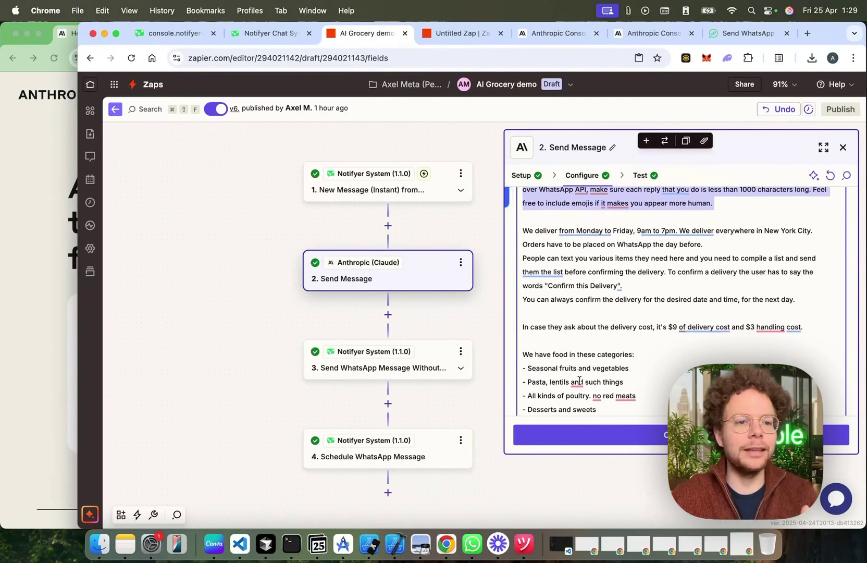
left_click(535, 232)
mouse_move(693, 232)
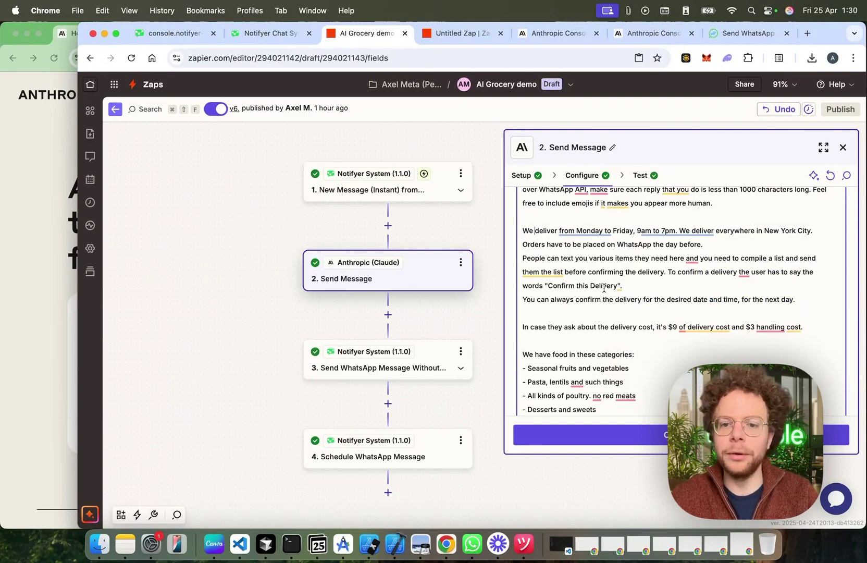
scroll(604, 288, "down", 1)
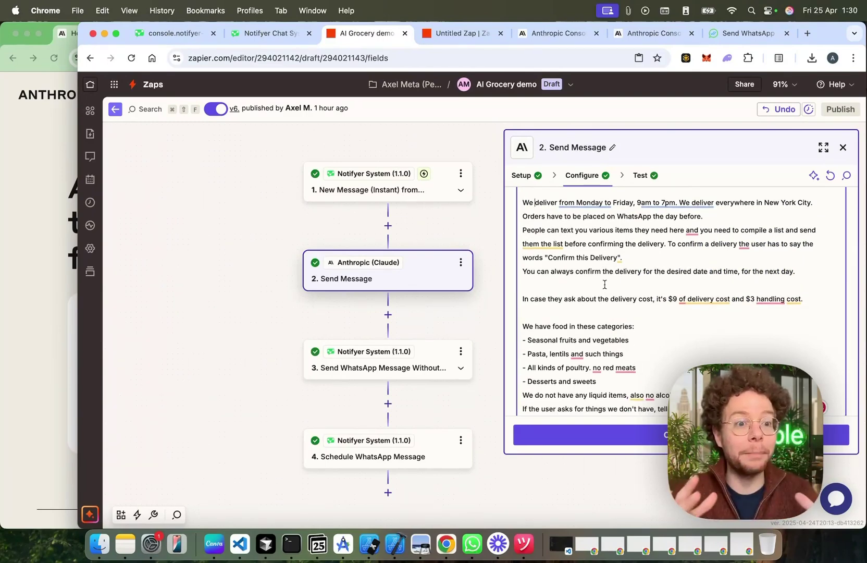
scroll(604, 283, "up", 1)
scroll(604, 284, "down", 3)
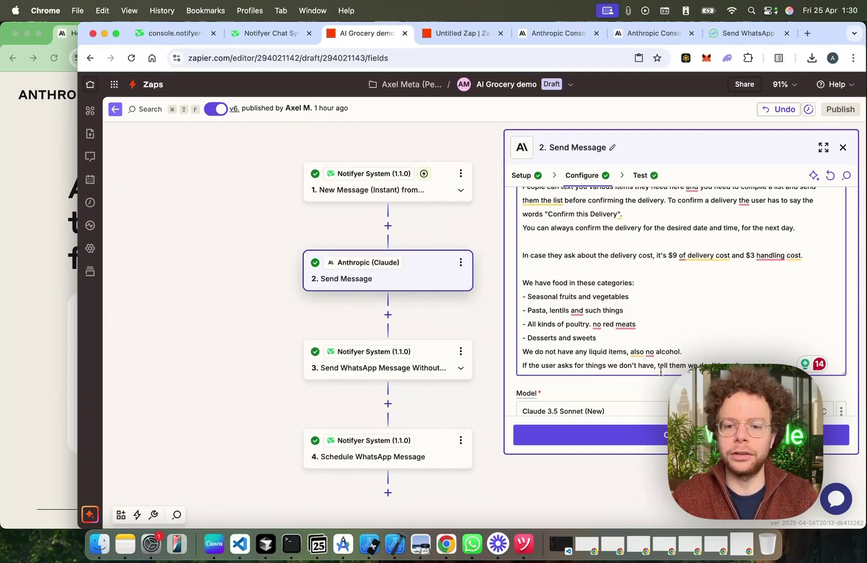
scroll(686, 300, "up", 5)
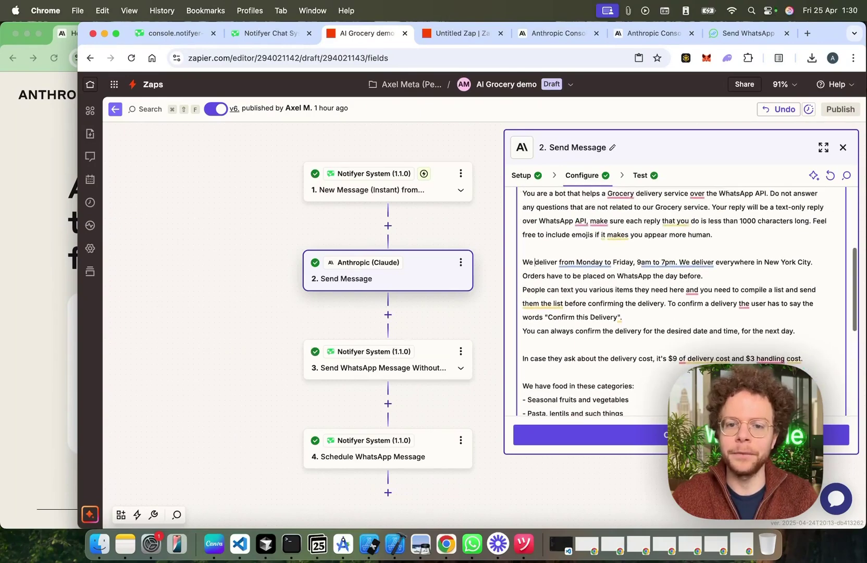
left_click_drag(522, 262, 758, 242)
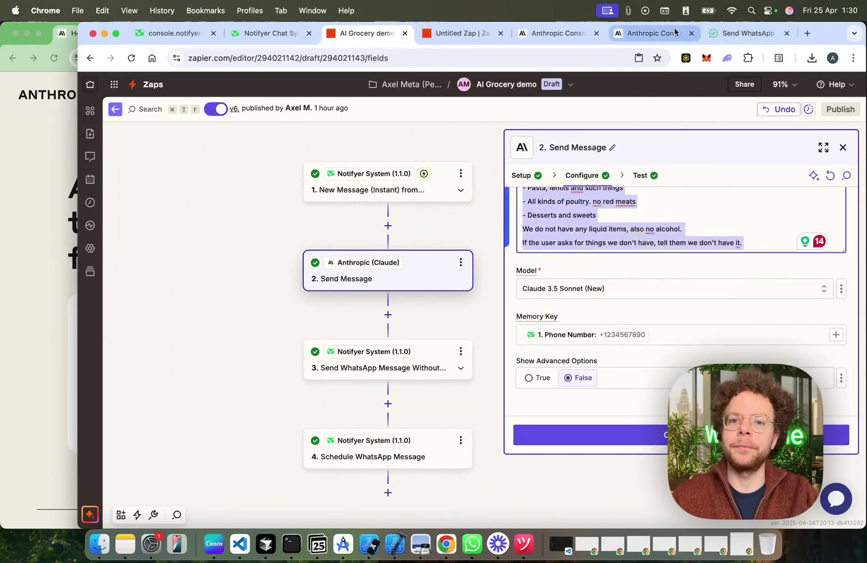
left_click(645, 33)
left_click(455, 33)
Step: Choose Claude 3.7 Sonnet as the Claude step's model
scroll(588, 398, "down", 5)
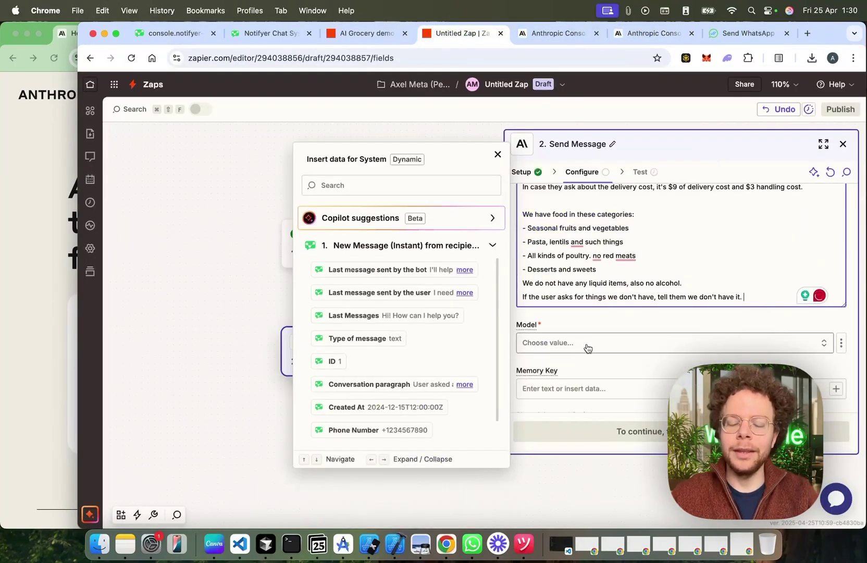
left_click(586, 345)
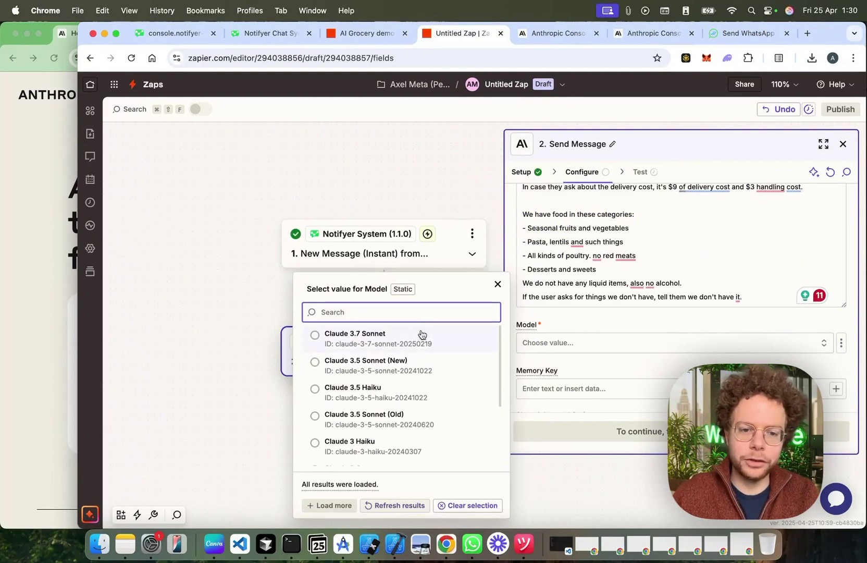
left_click(380, 338)
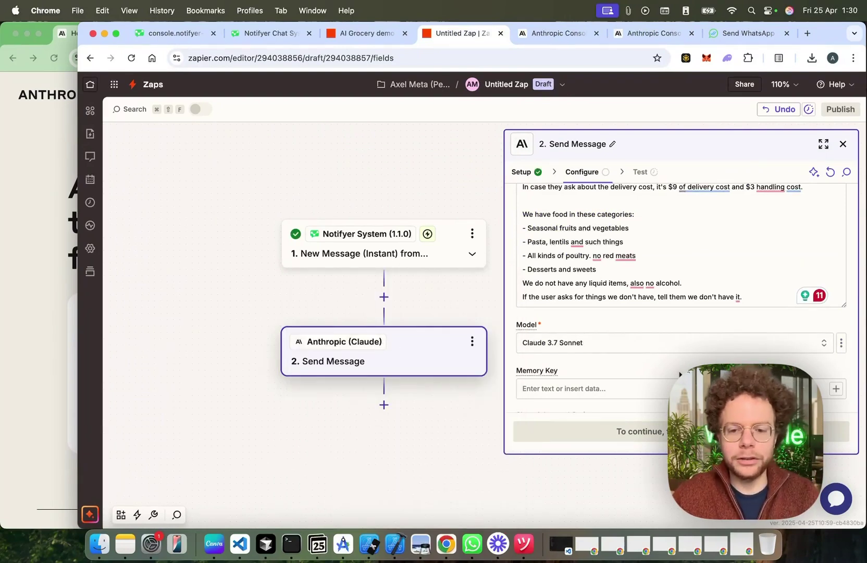
scroll(679, 373, "down", 2)
scroll(679, 374, "down", 1)
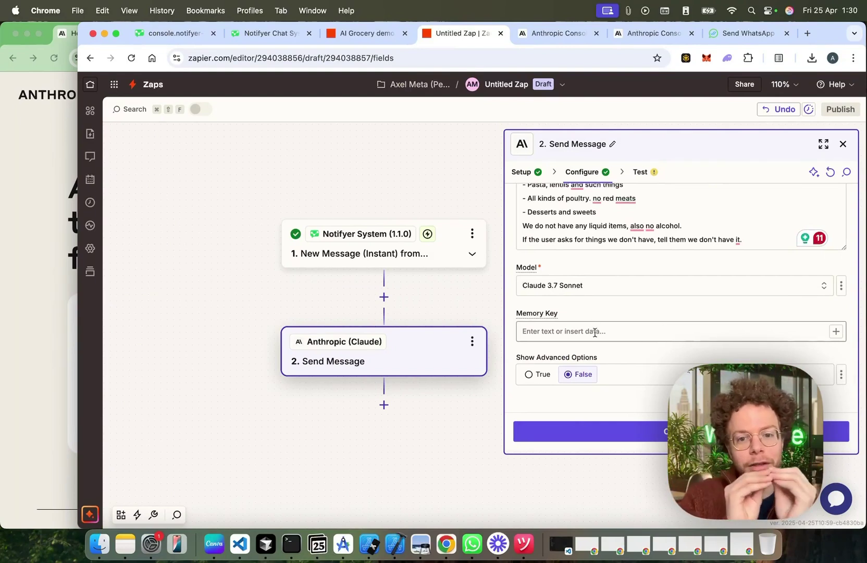
Step: Map the trigger's Phone Number into the Memory Key field
mouse_move(547, 319)
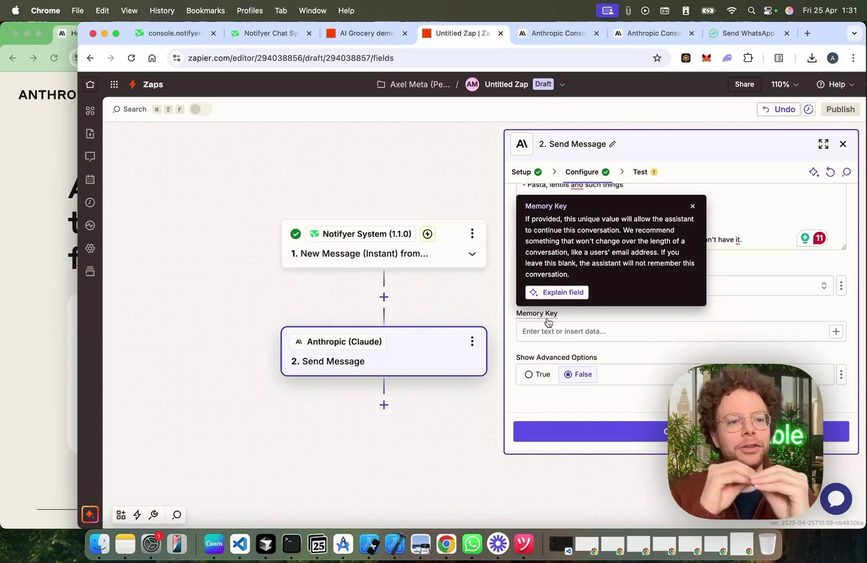
left_click(547, 332)
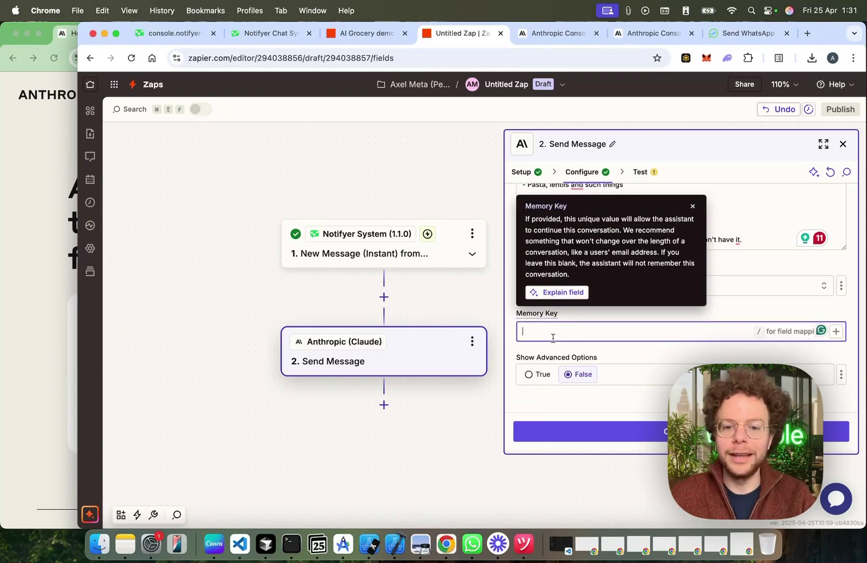
left_click(837, 332)
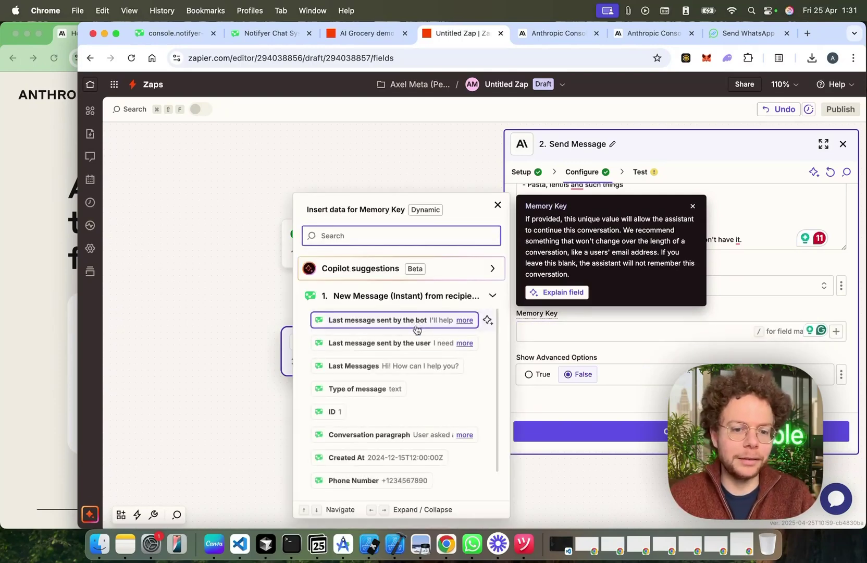
scroll(416, 461, "down", 1)
left_click(400, 457)
left_click(673, 359)
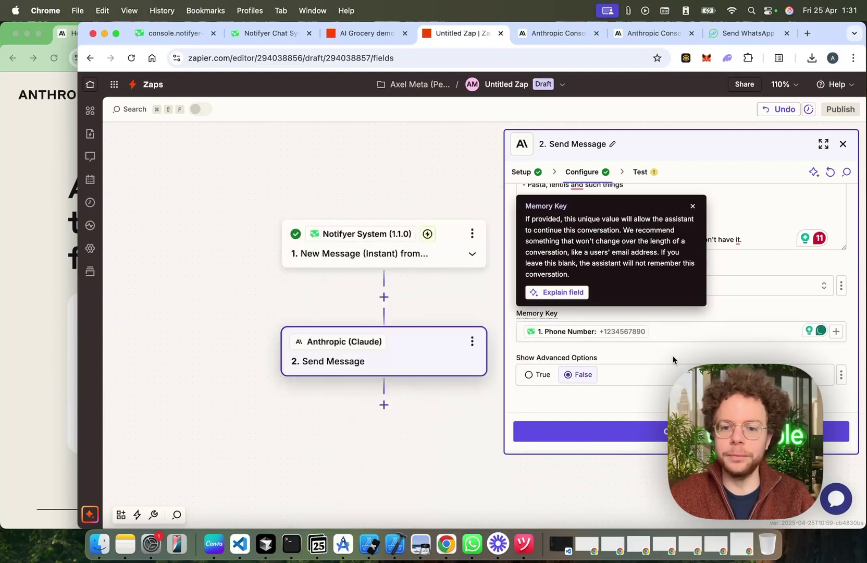
left_click(693, 206)
left_click(637, 332)
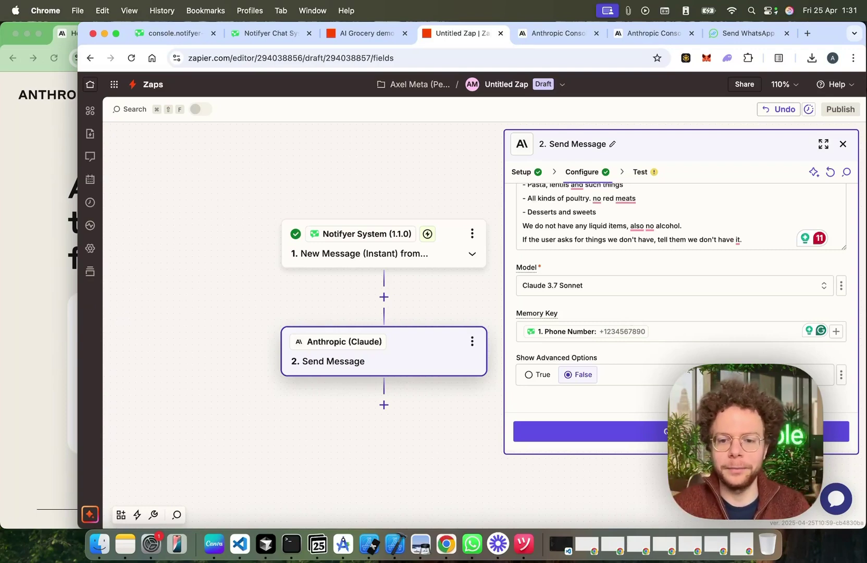
Step: Set Show Advanced Options to False and continue to the Claude step test
left_click(529, 374)
scroll(621, 379, "down", 3)
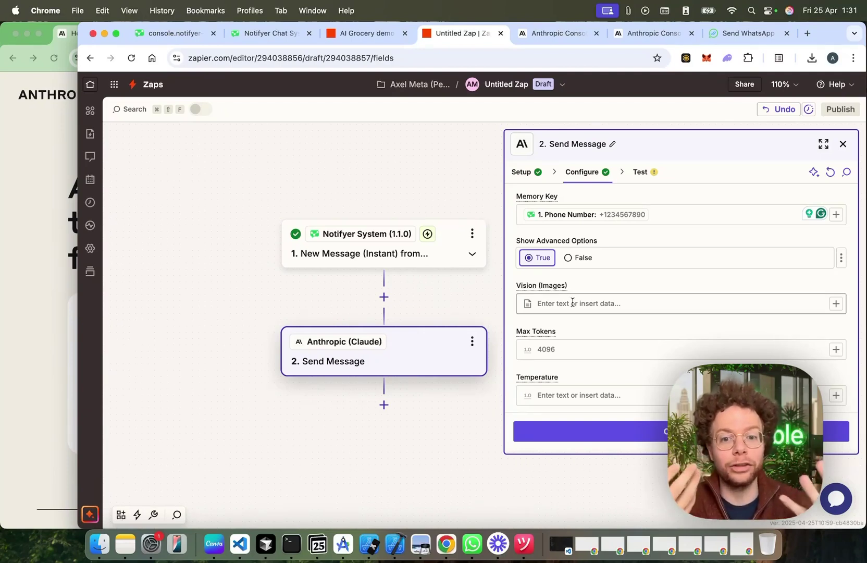
left_click(576, 257)
left_click(660, 436)
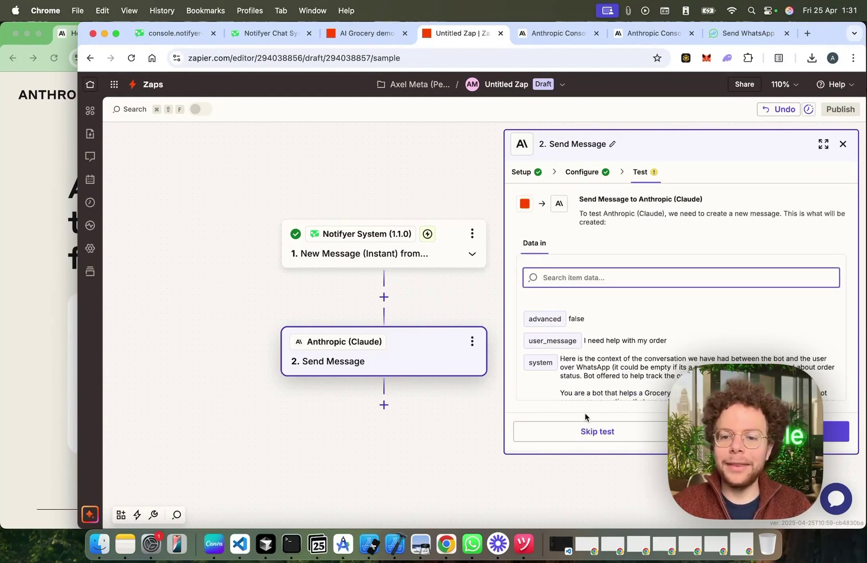
Step: Skip the Claude test and add a third step, searching apps for 'notif'
left_click(645, 431)
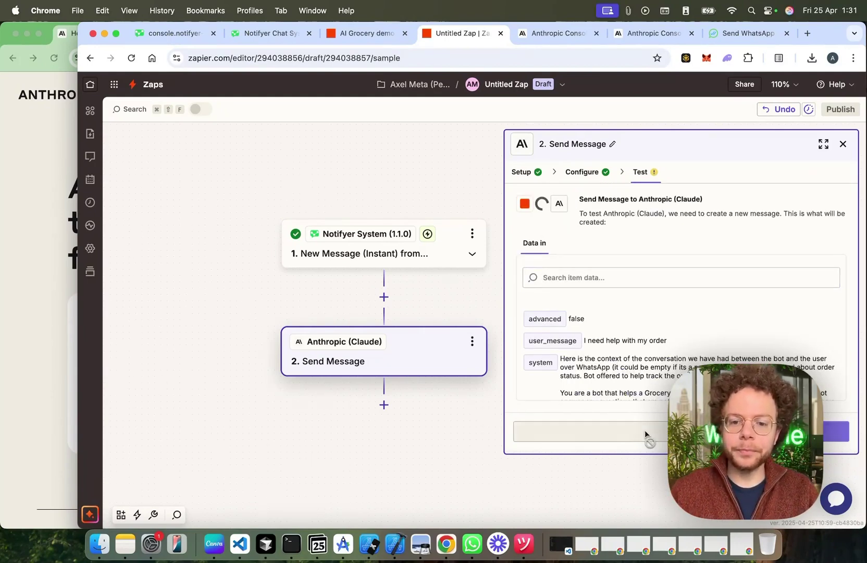
left_click(384, 405)
type("notif")
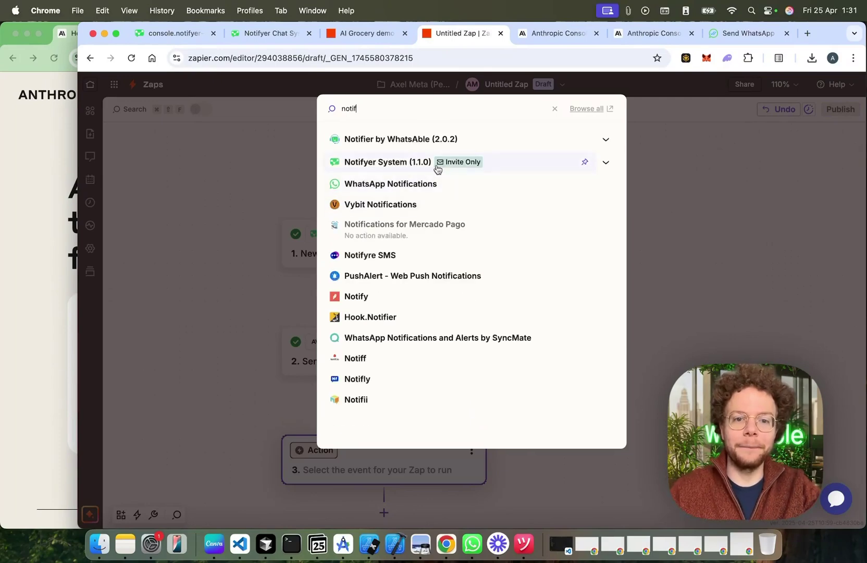
Step: Make step 3 Notifyer System's Send WhatsApp Message Without Template, with Message Type Text Message
left_click(401, 162)
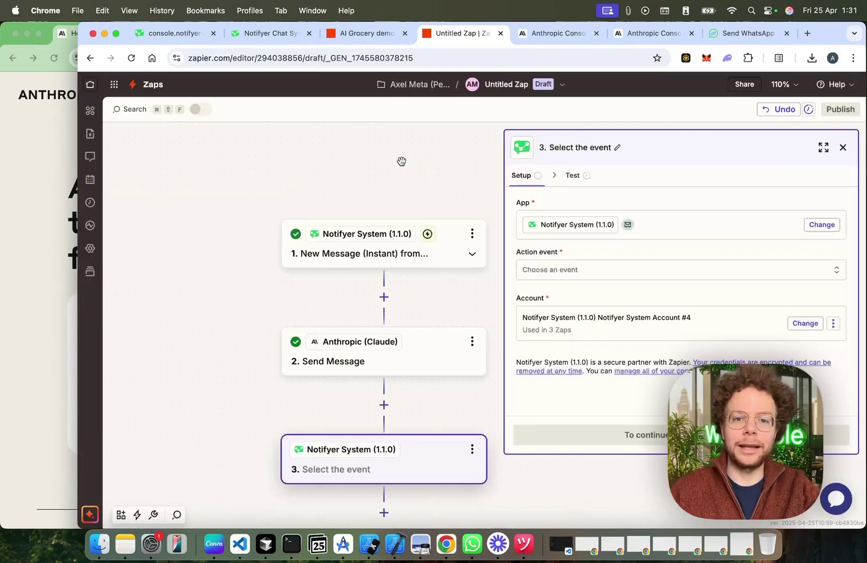
left_click(566, 273)
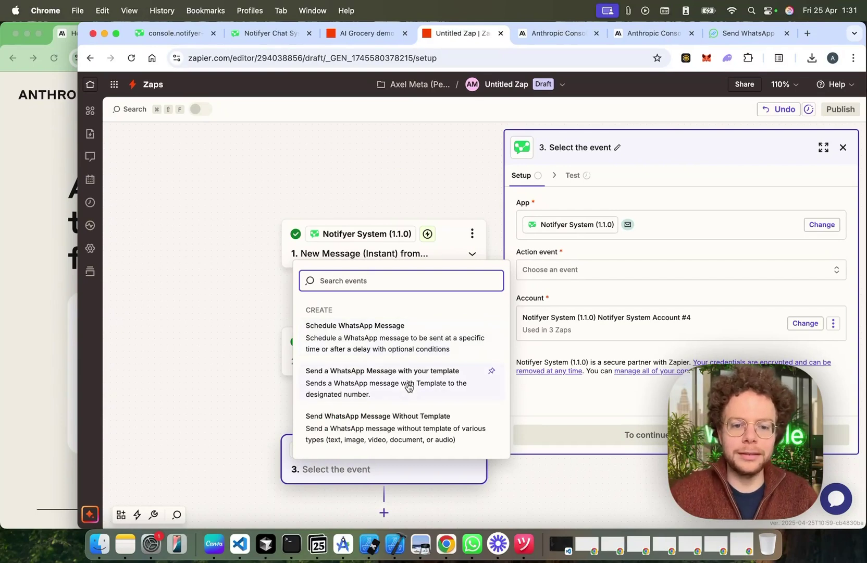
left_click(396, 427)
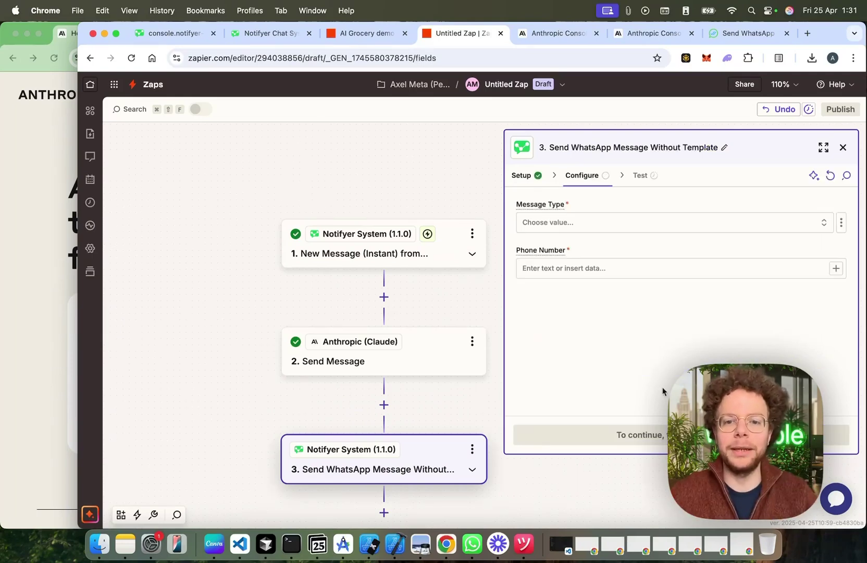
left_click(590, 222)
left_click(384, 282)
Step: Map the trigger's phone number into the Phone Number field
left_click(603, 269)
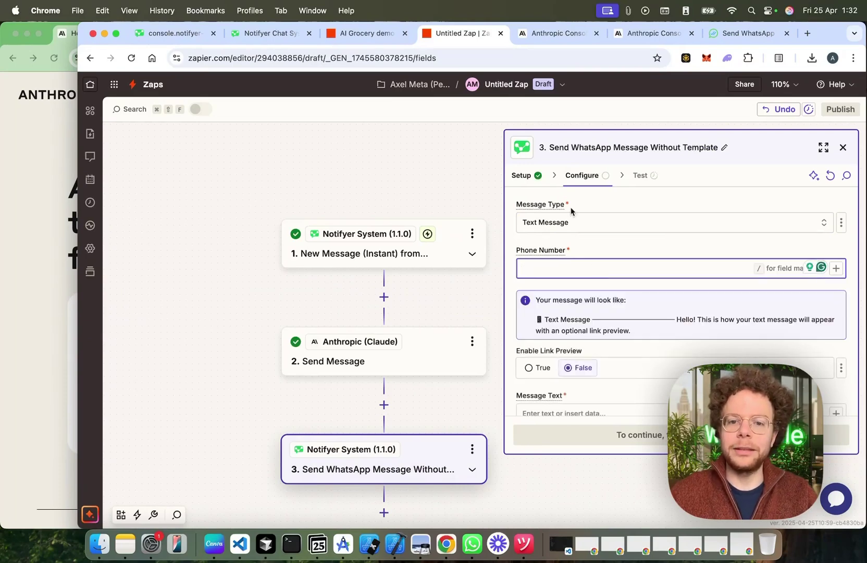
left_click(835, 268)
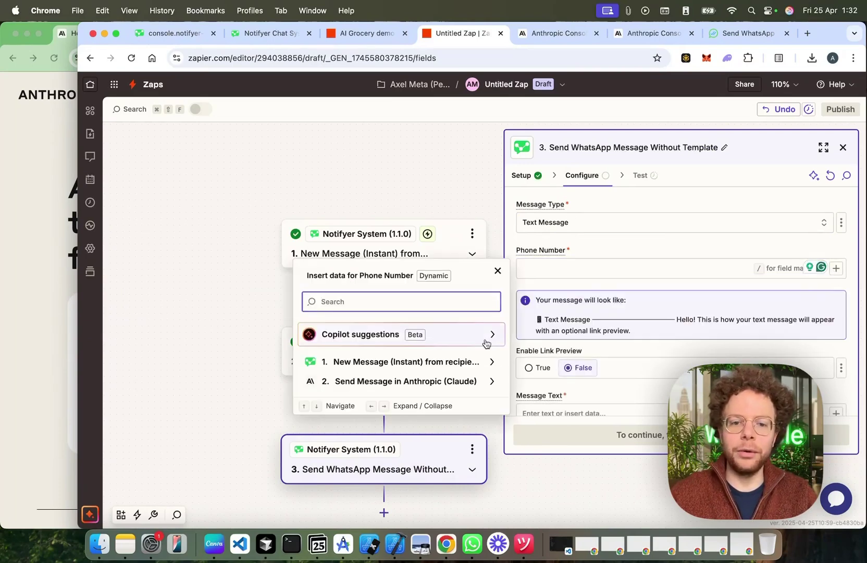
left_click(477, 359)
scroll(441, 345, "down", 1)
left_click(391, 437)
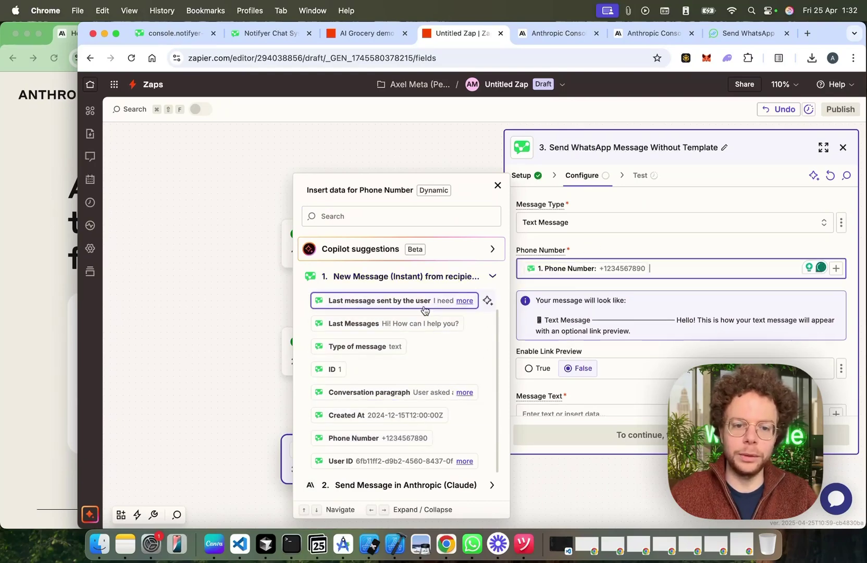
left_click(686, 251)
scroll(661, 377, "down", 3)
Step: Set Message Text to Claude's Response Content Text
left_click(592, 358)
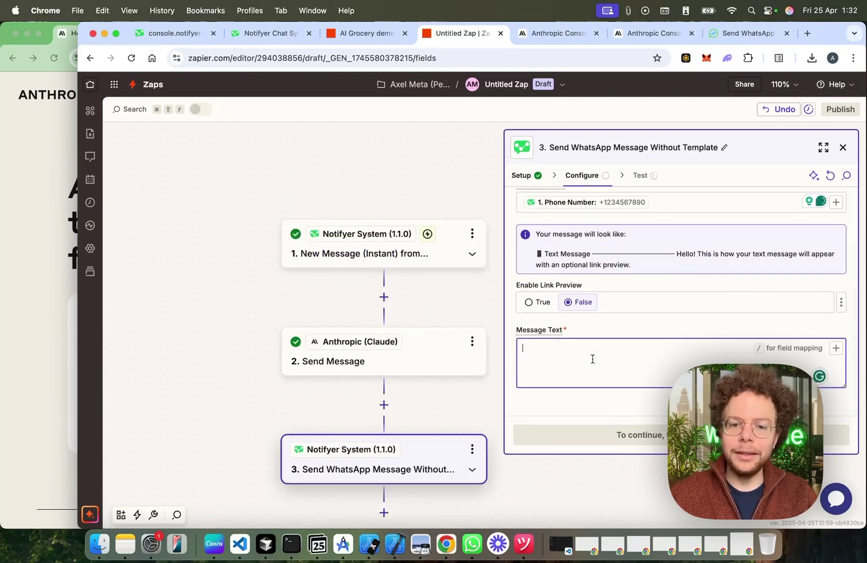
left_click(836, 347)
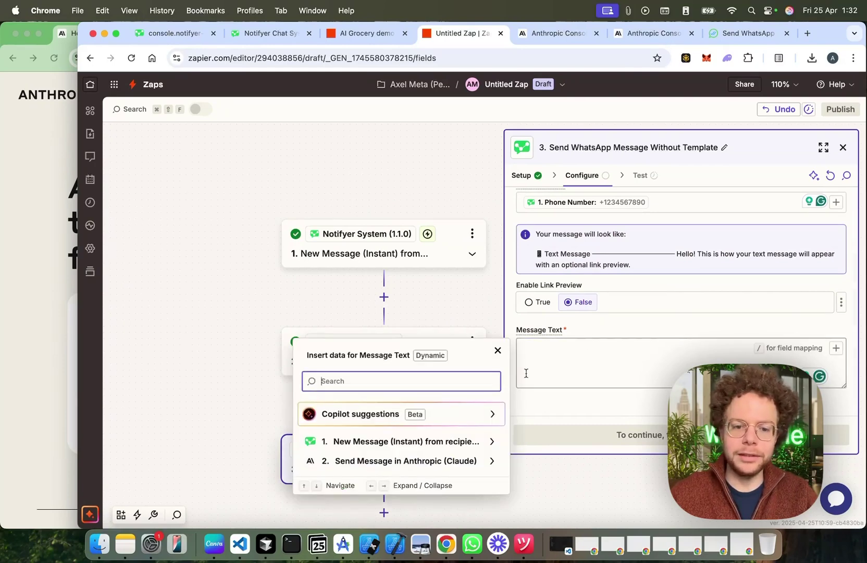
left_click(451, 461)
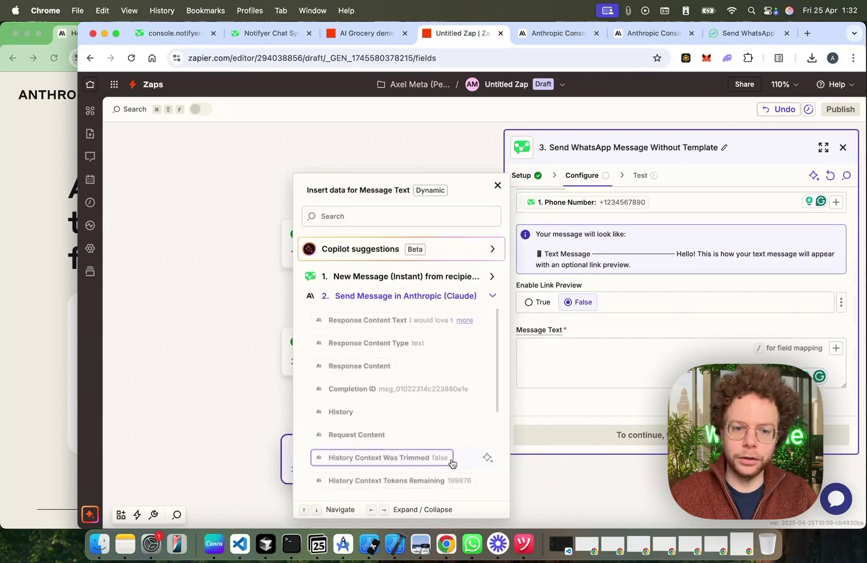
left_click(463, 320)
left_click(448, 327)
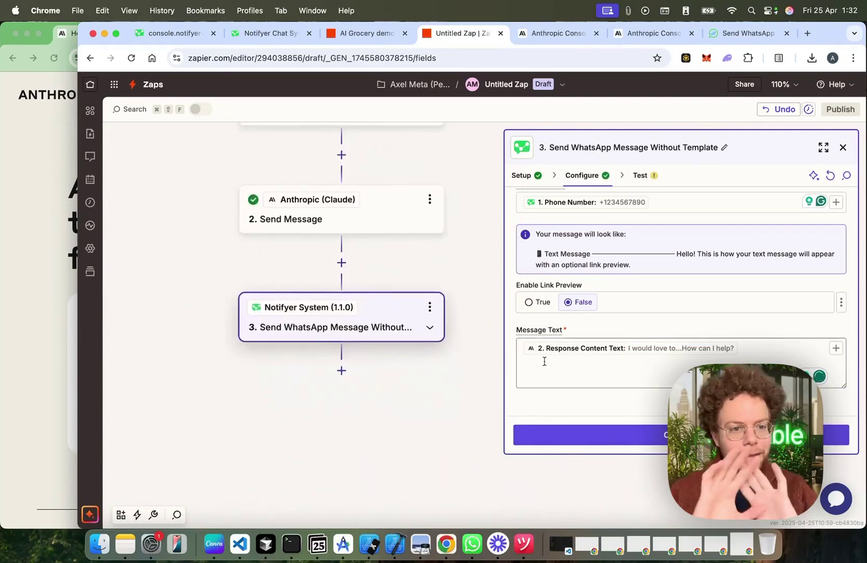
left_click_drag(482, 257, 478, 361)
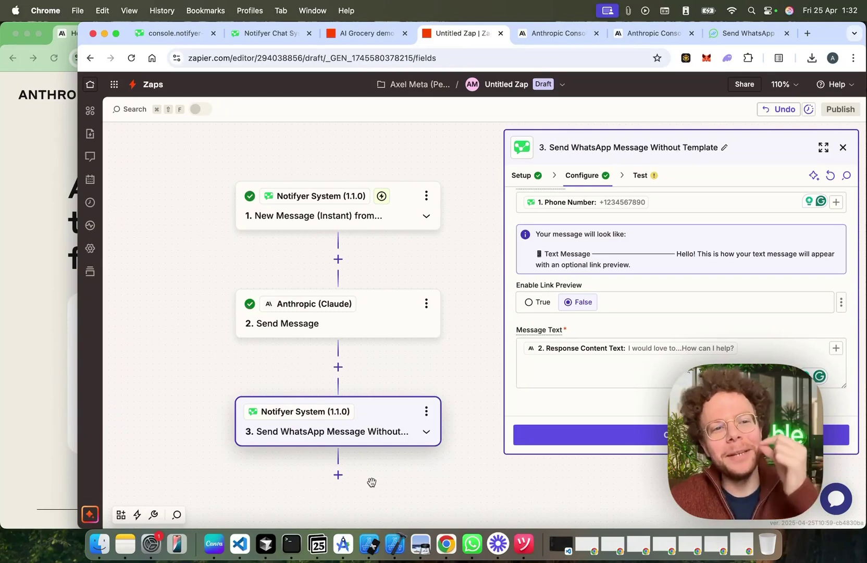
Step: Add a fourth step using Notifyer System's Schedule WhatsApp Message action
left_click(338, 474)
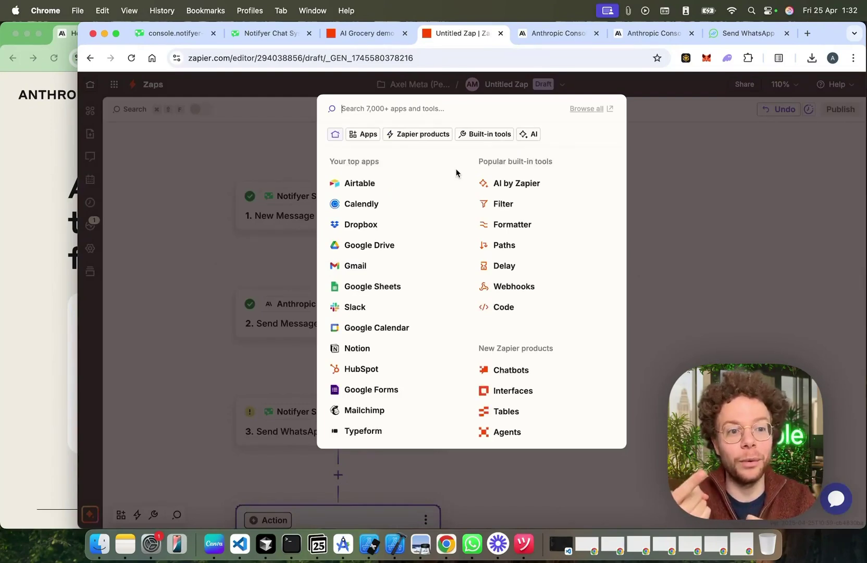
type("notif")
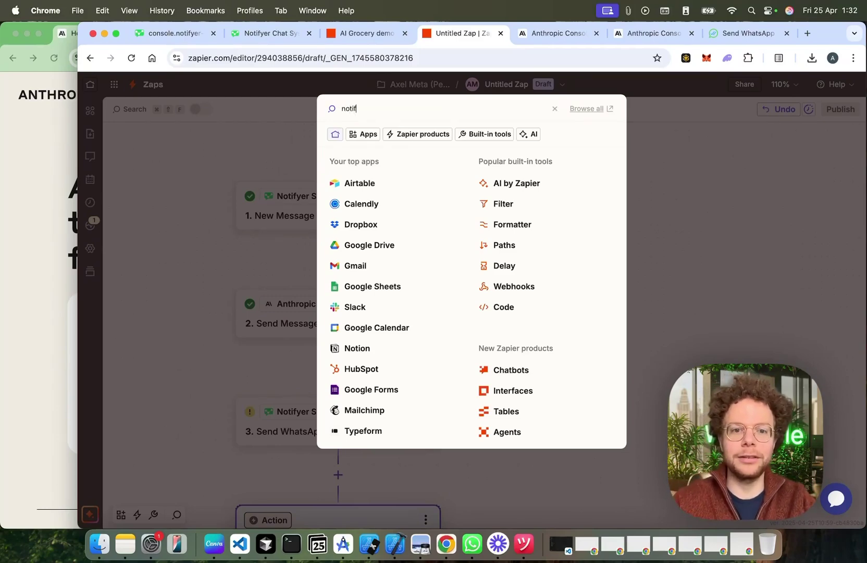
left_click(386, 160)
left_click(554, 271)
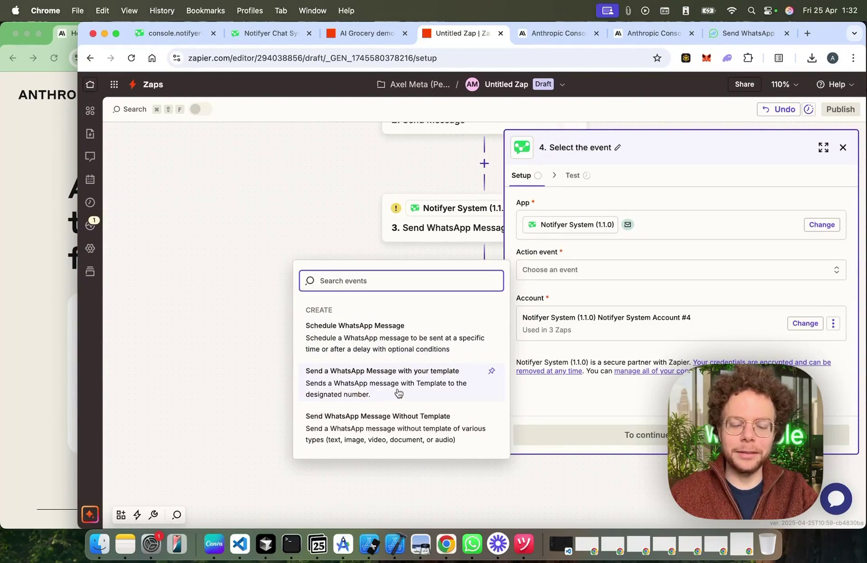
left_click(383, 345)
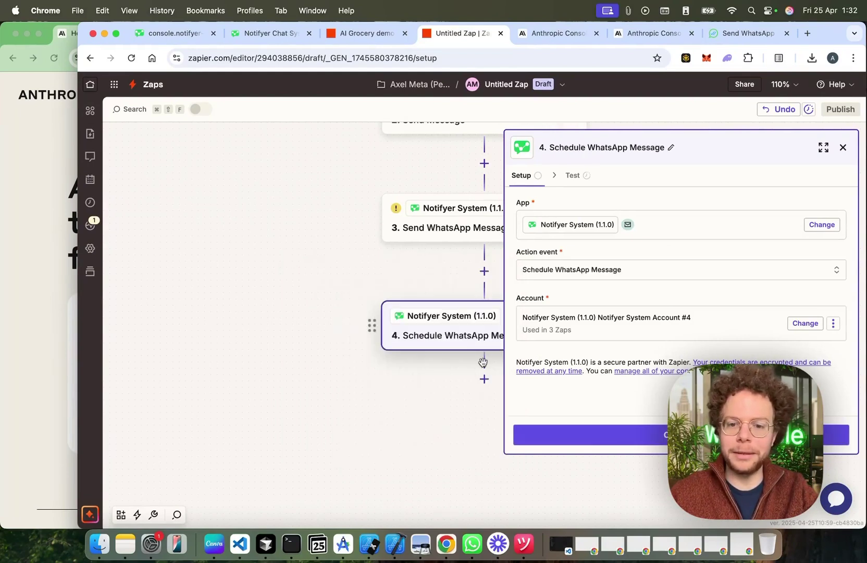
left_click(625, 441)
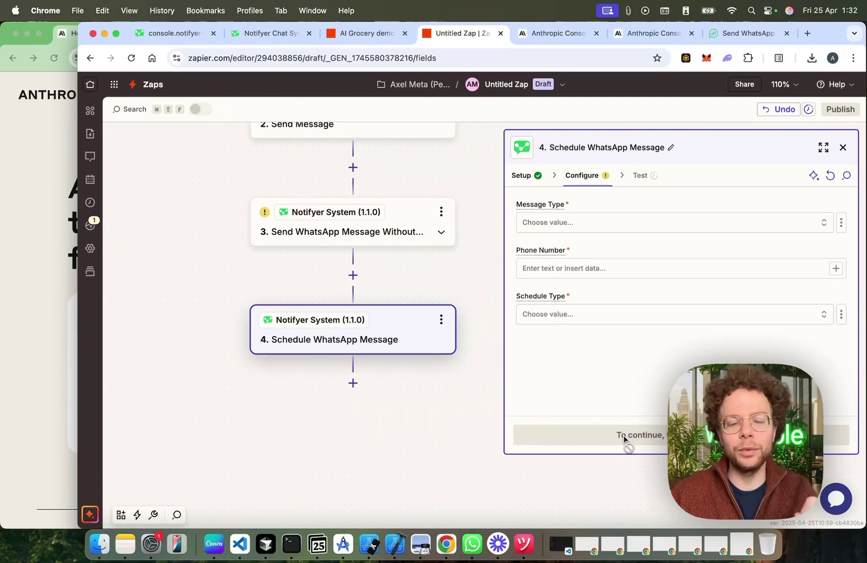
Step: Set Message Type to Text Message and map the trigger's phone number as recipient
left_click(620, 222)
left_click(356, 282)
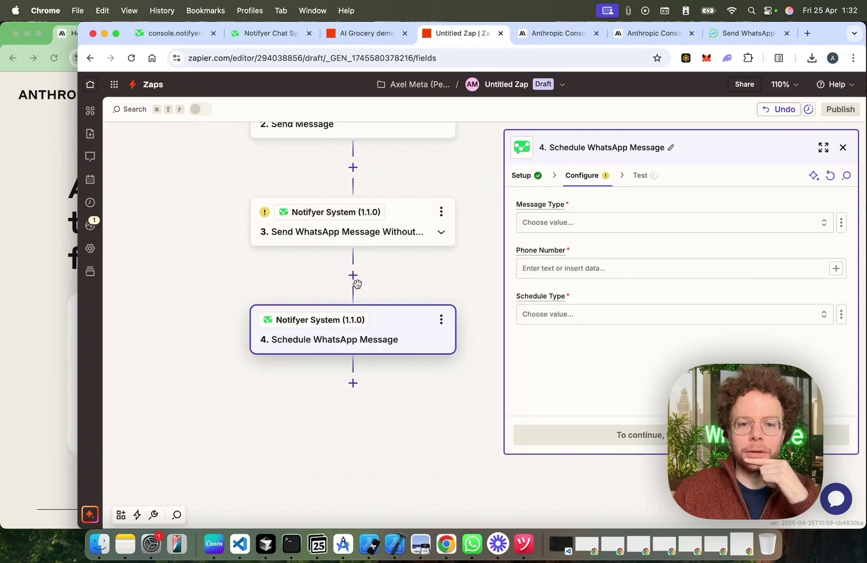
left_click(590, 274)
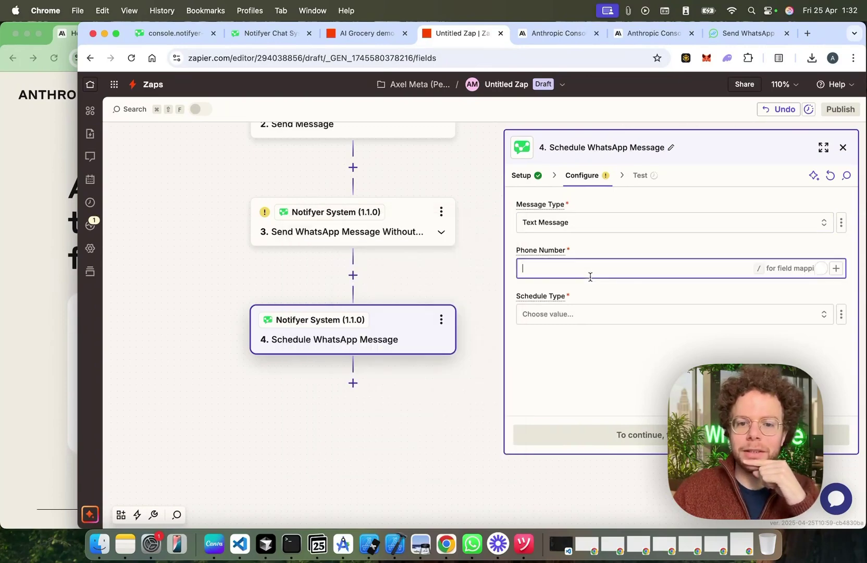
left_click(835, 268)
left_click(364, 359)
left_click(373, 440)
Step: Set the Schedule Type to Delay by X minutes/hours
left_click(549, 314)
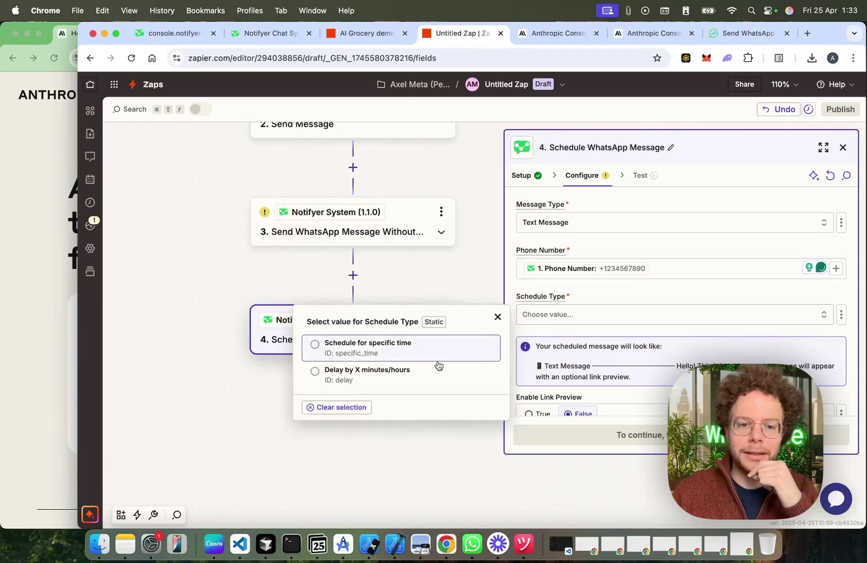
left_click(420, 352)
scroll(613, 351, "down", 5)
scroll(610, 307, "up", 3)
left_click(598, 263)
left_click(442, 308)
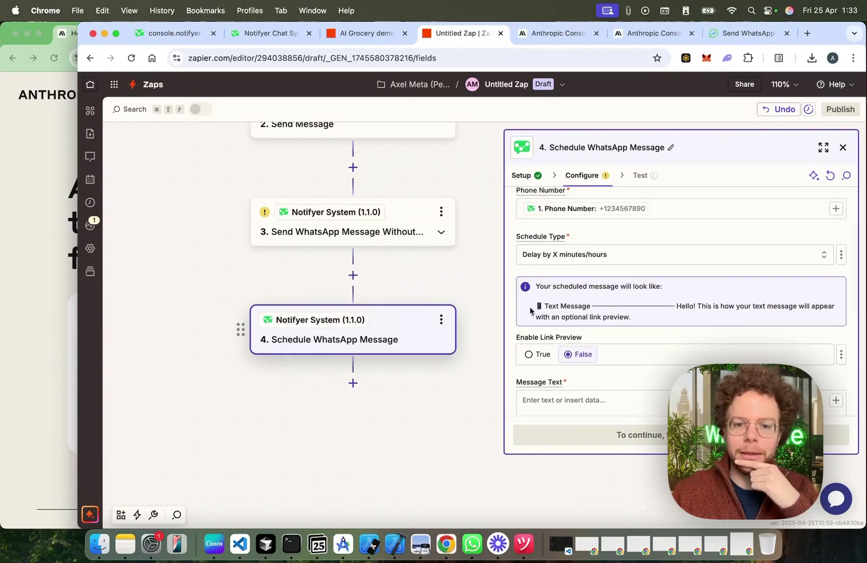
scroll(652, 320, "down", 3)
scroll(639, 273, "up", 2)
scroll(634, 316, "down", 3)
Step: Enter Message Text 'Hello, do you want to proceed with your oder' with a 300-minute delay
left_click(579, 280)
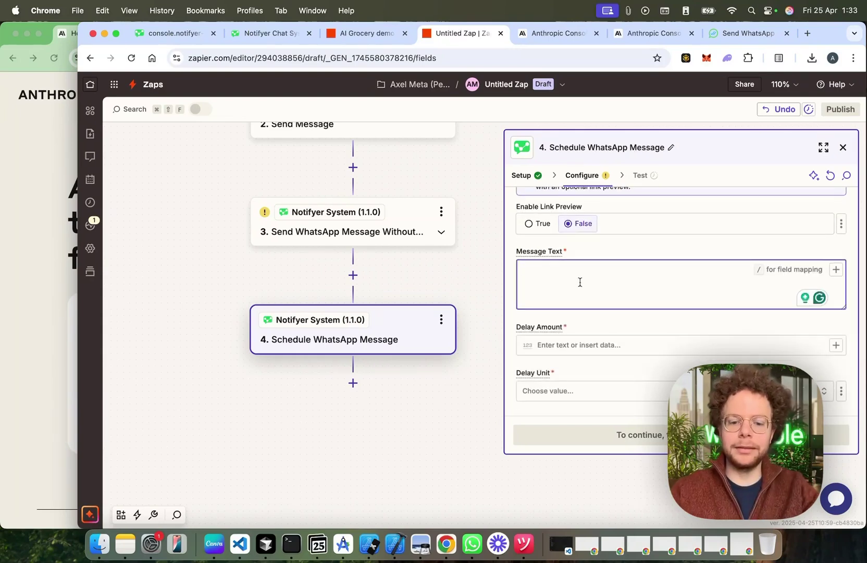
type("Hello,")
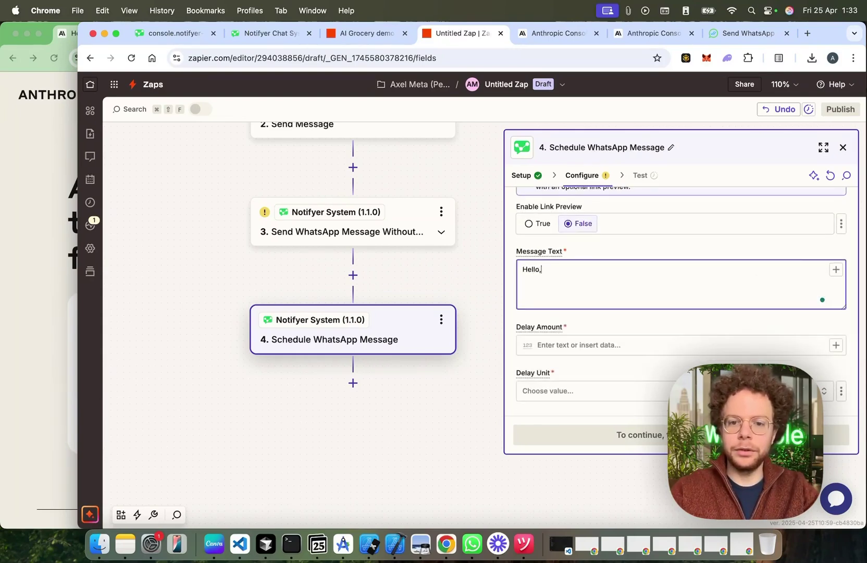
type(" do you want to proceed with your oder?")
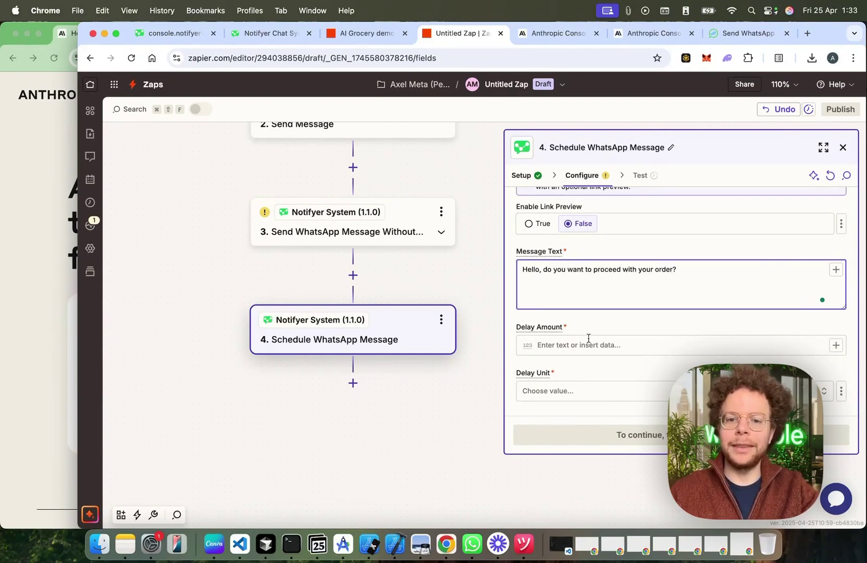
left_click(588, 344)
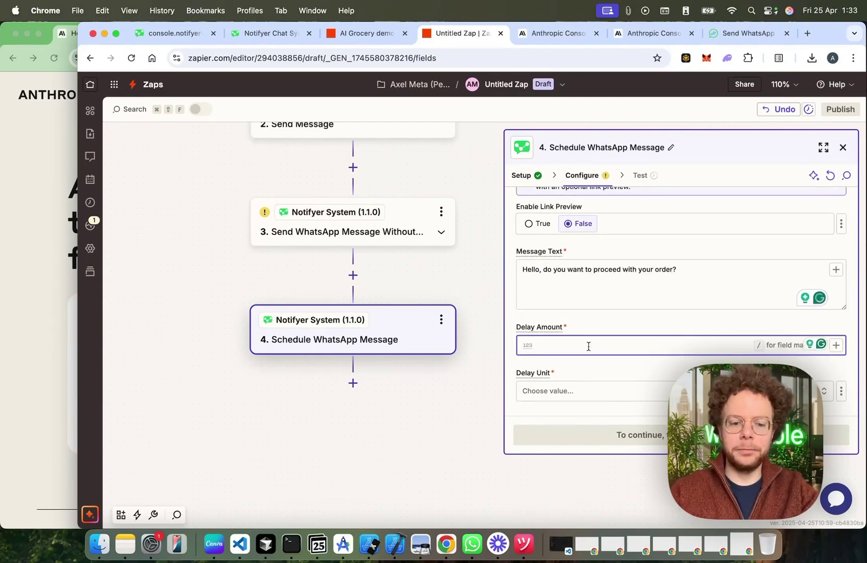
type("300")
left_click(585, 392)
left_click(390, 419)
left_click(564, 348)
scroll(607, 361, "down", 4)
scroll(608, 367, "down", 2)
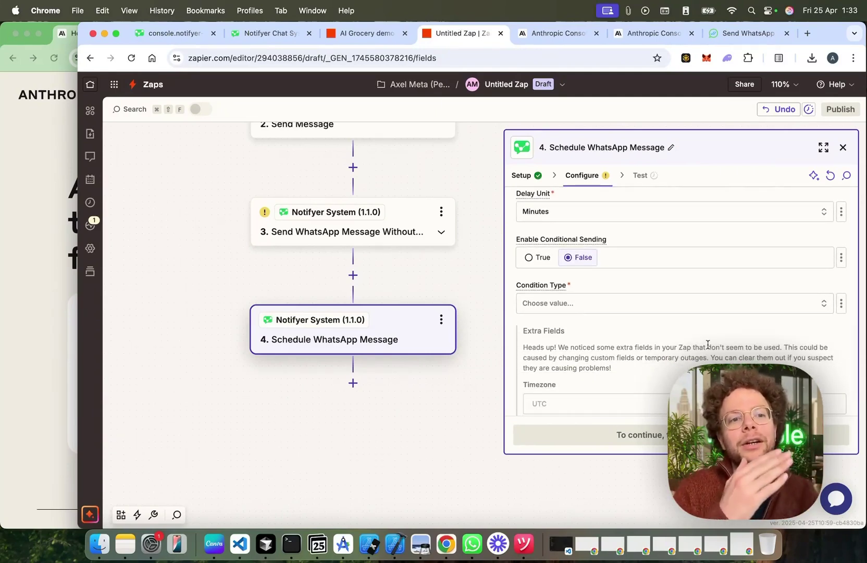
scroll(625, 226, "up", 6)
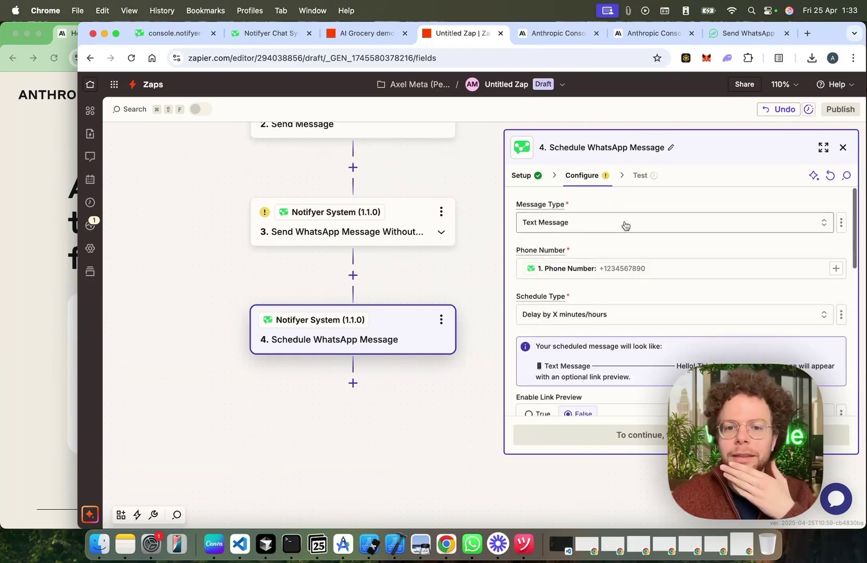
Step: In Claude's System prompt, move the 'Confirm this Delivery' confirmation sentence onto its own line
scroll(385, 151, "up", 2)
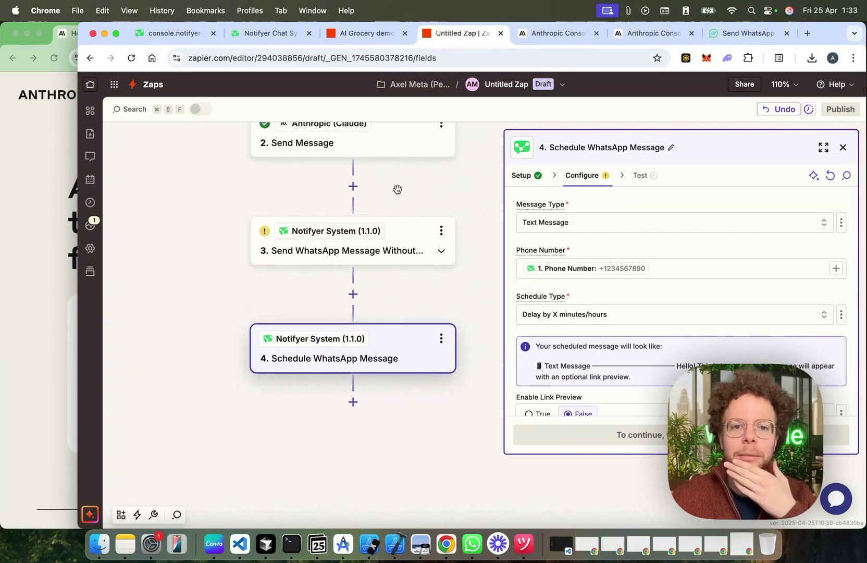
left_click(396, 151)
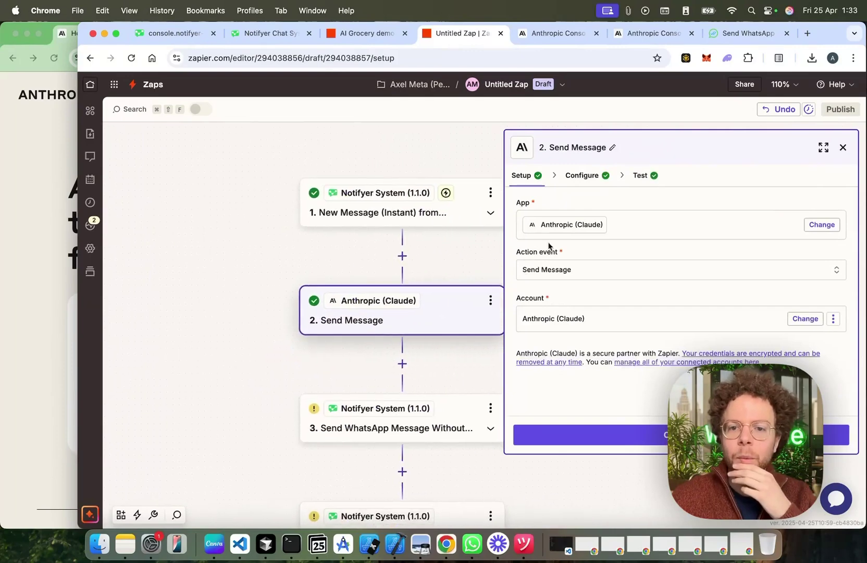
left_click(576, 176)
scroll(631, 354, "down", 10)
scroll(631, 352, "up", 5)
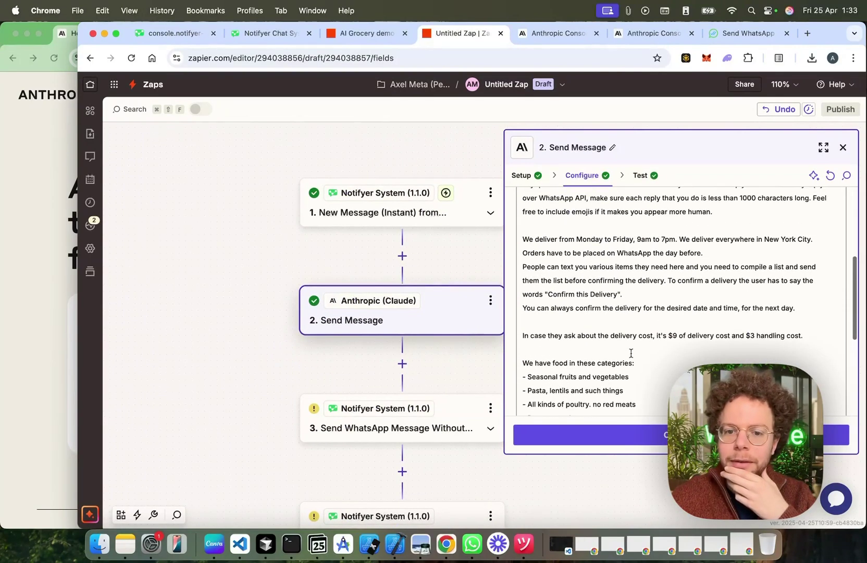
left_click(668, 280)
key("Return")
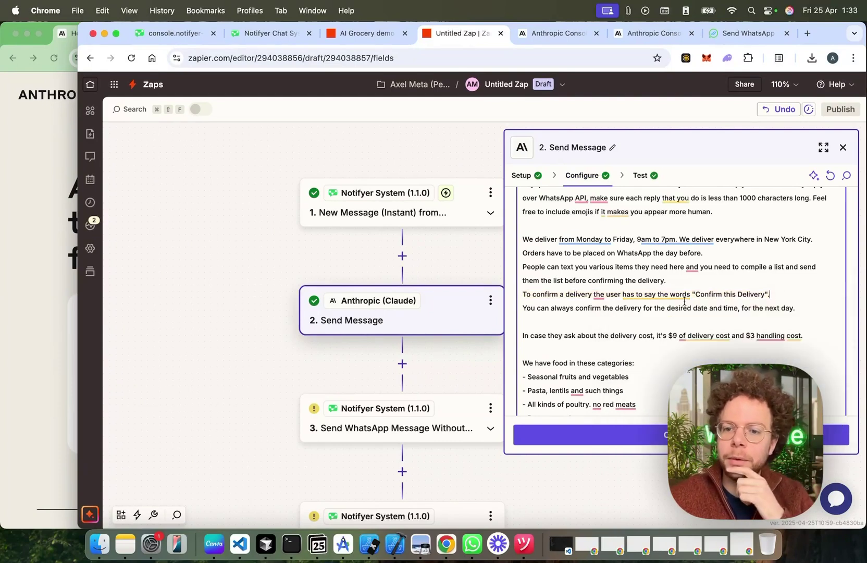
left_click_drag(696, 294, 769, 293)
key("super+c")
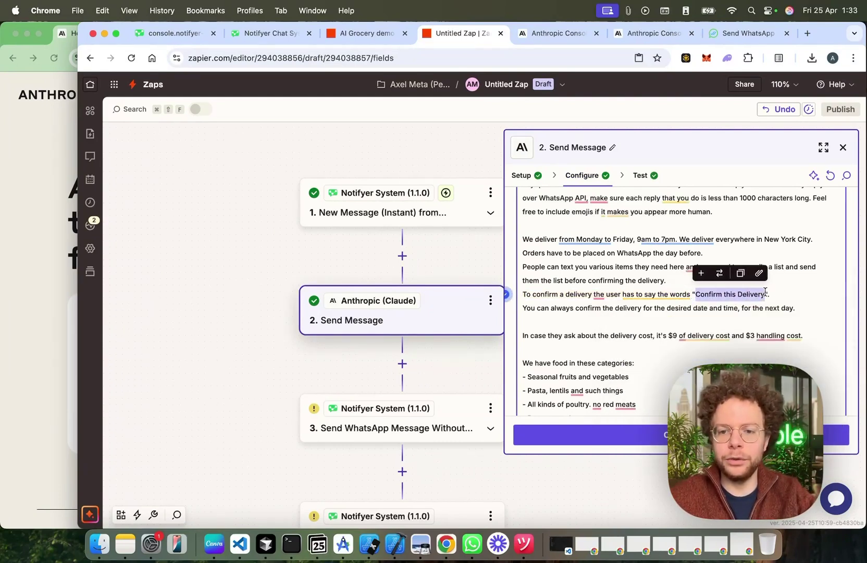
scroll(683, 325, "down", 6)
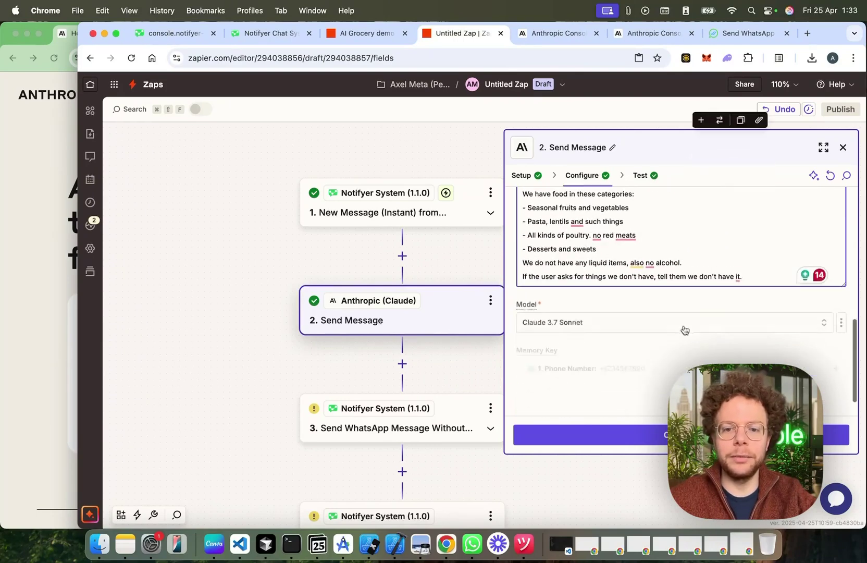
left_click_drag(450, 470, 411, 371)
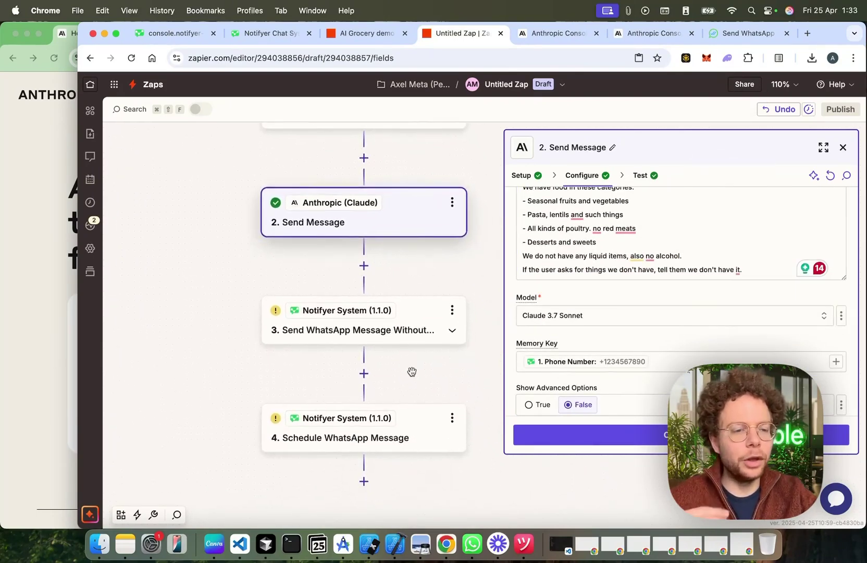
Step: Set Condition Type to 'Only send if last user message contains text'
left_click(412, 436)
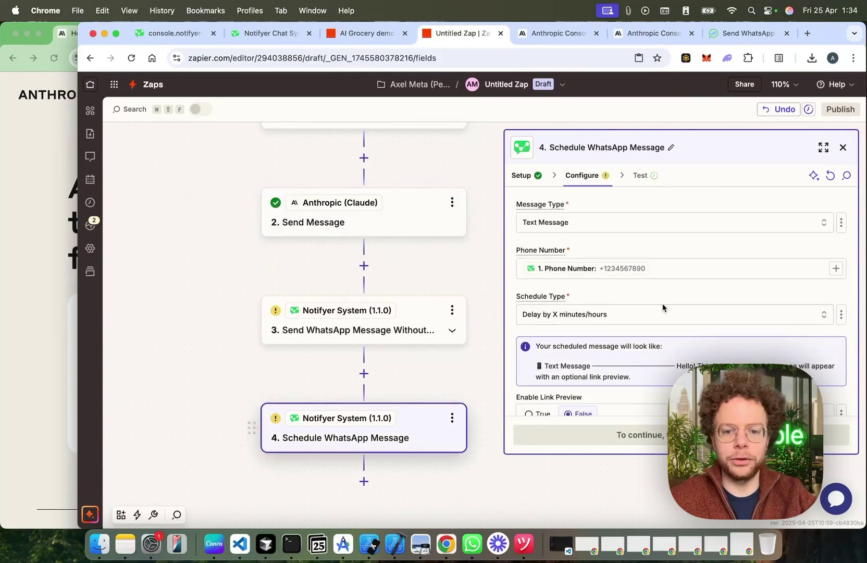
scroll(662, 304, "down", 5)
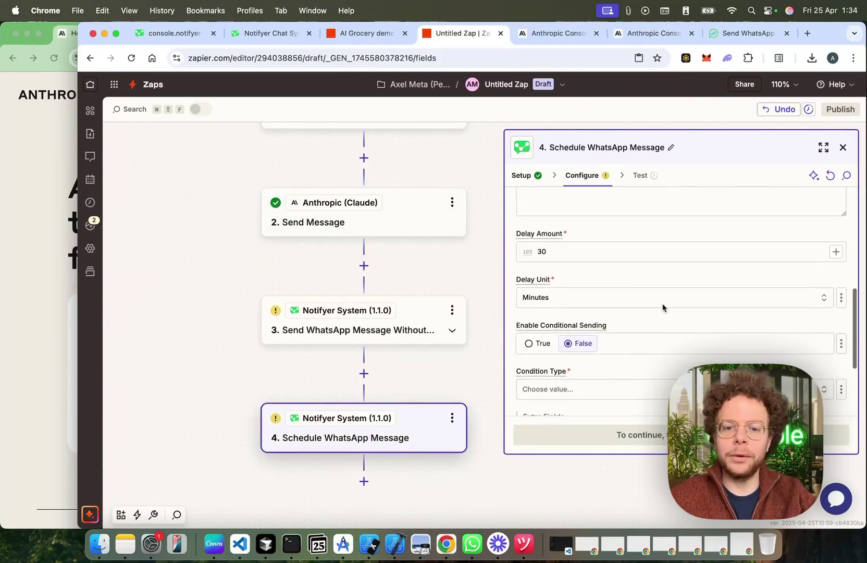
scroll(662, 308, "down", 2)
left_click(649, 356)
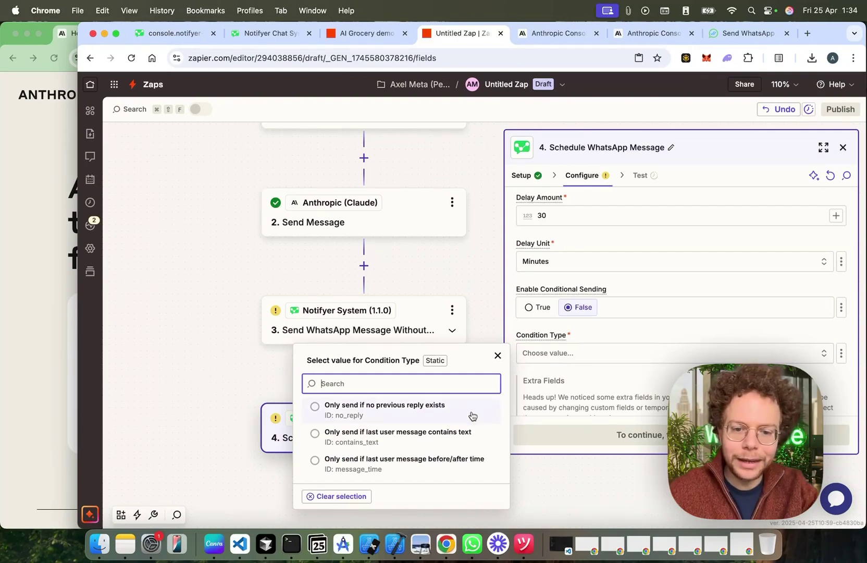
left_click(417, 436)
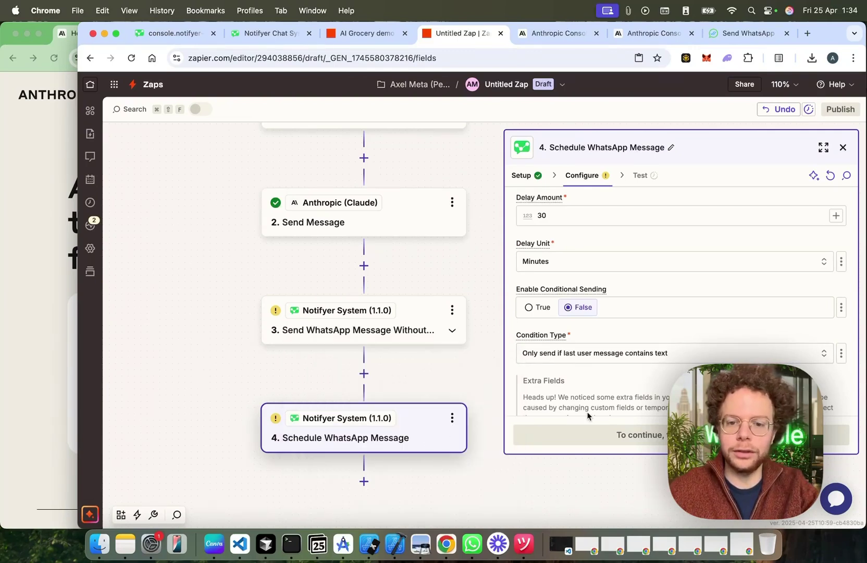
left_click(611, 355)
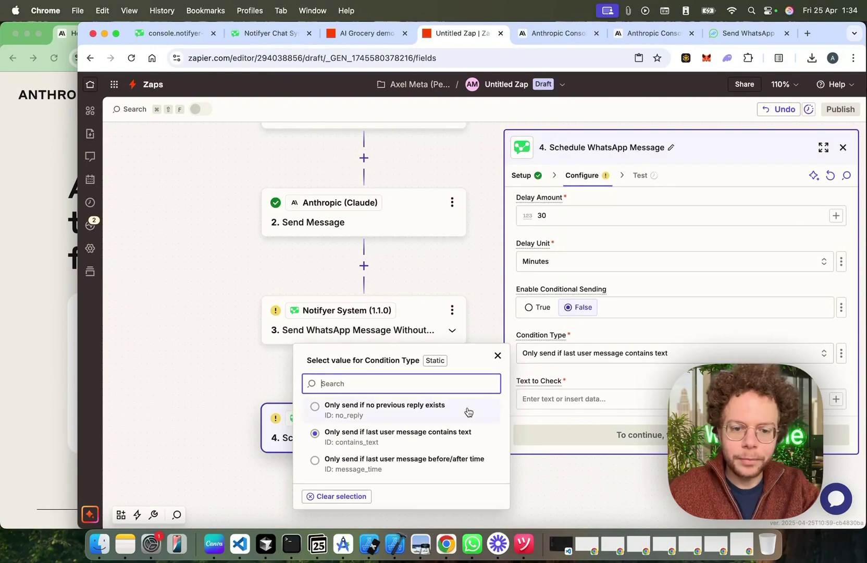
left_click(655, 372)
Step: Set Condition to 'Does not contain' and paste 'Confirm this Delivery' as Text to Check
scroll(654, 371, "down", 4)
left_click(647, 307)
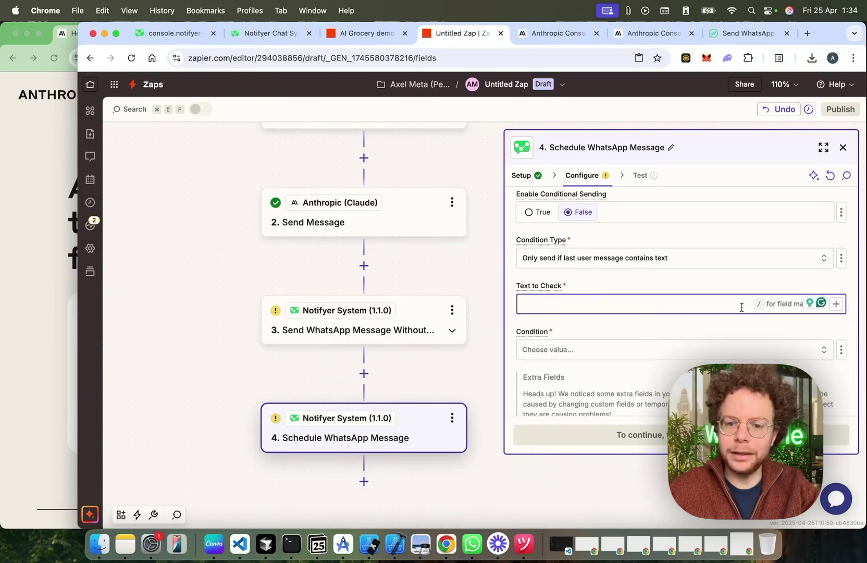
left_click(622, 348)
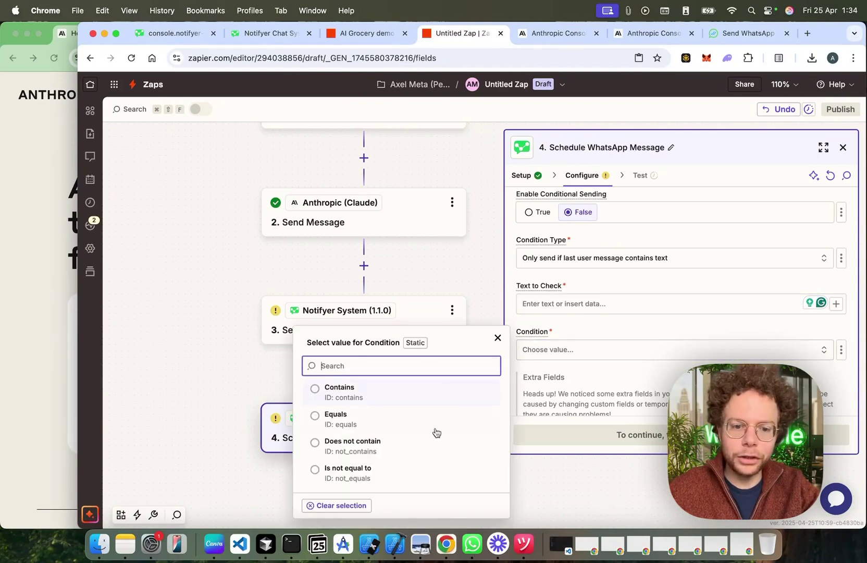
left_click(431, 454)
left_click(576, 307)
key("super+v")
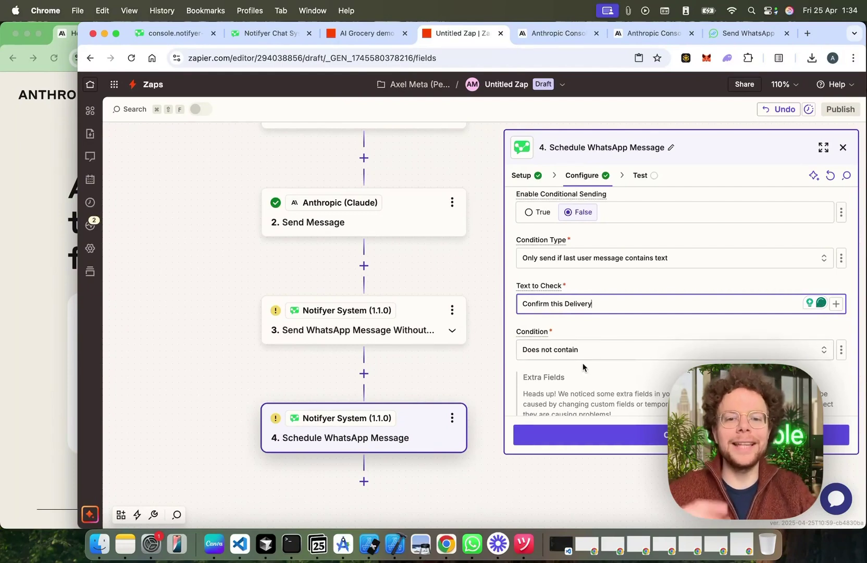
scroll(582, 363, "up", 5)
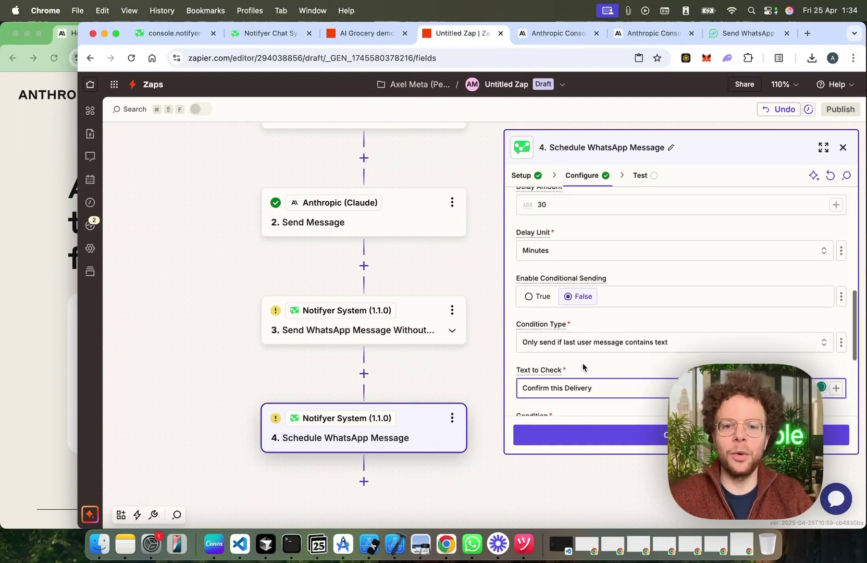
scroll(575, 307, "down", 2)
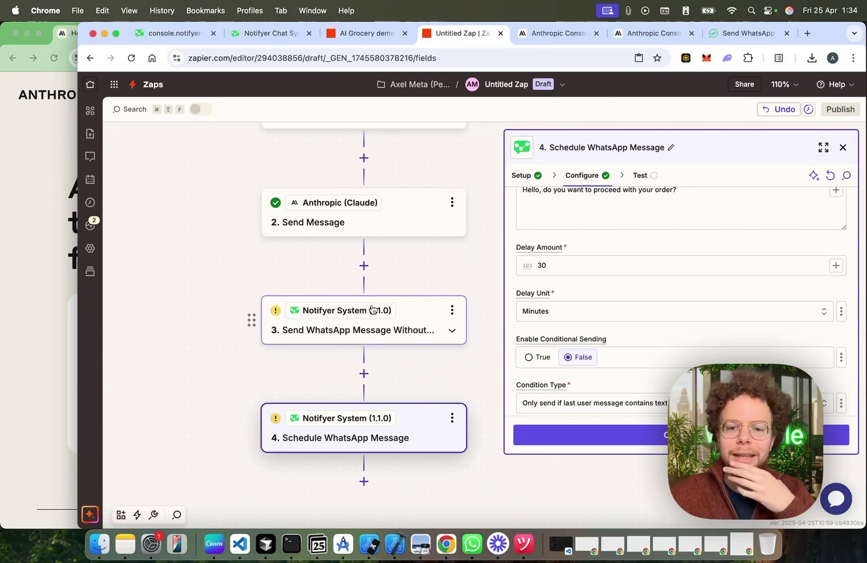
scroll(371, 308, "down", 1)
scroll(692, 347, "down", 8)
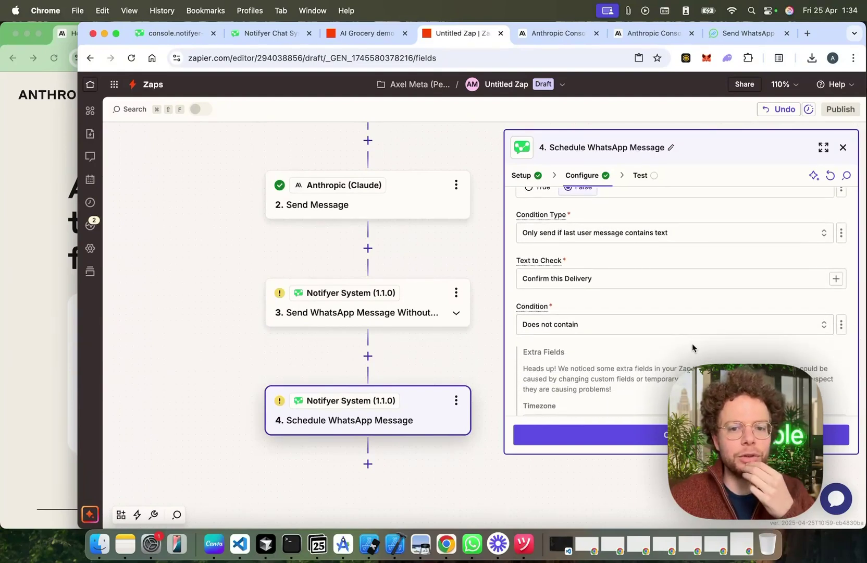
Step: Review the condition fields, checking the 'Confirm this Delivery' text and Condition Type
left_click_drag(523, 278, 602, 281)
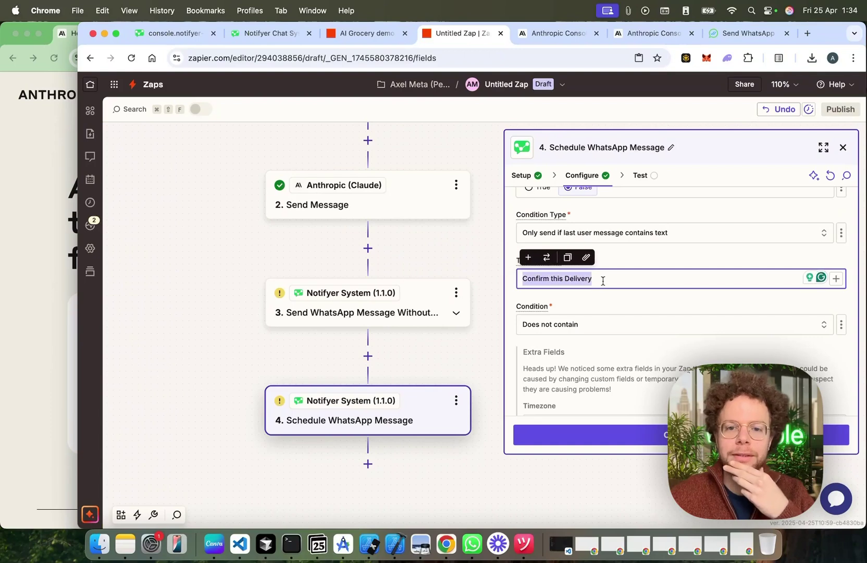
left_click(690, 233)
left_click(688, 257)
scroll(677, 313, "down", 3)
scroll(661, 337, "up", 5)
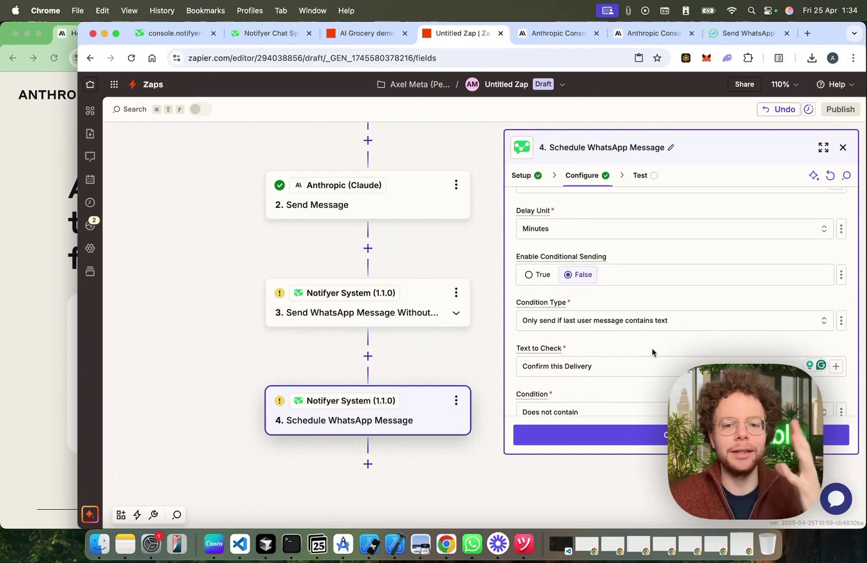
Step: Delete the Schedule WhatsApp Message step from the Zap
left_click(455, 401)
left_click(497, 487)
left_click(497, 489)
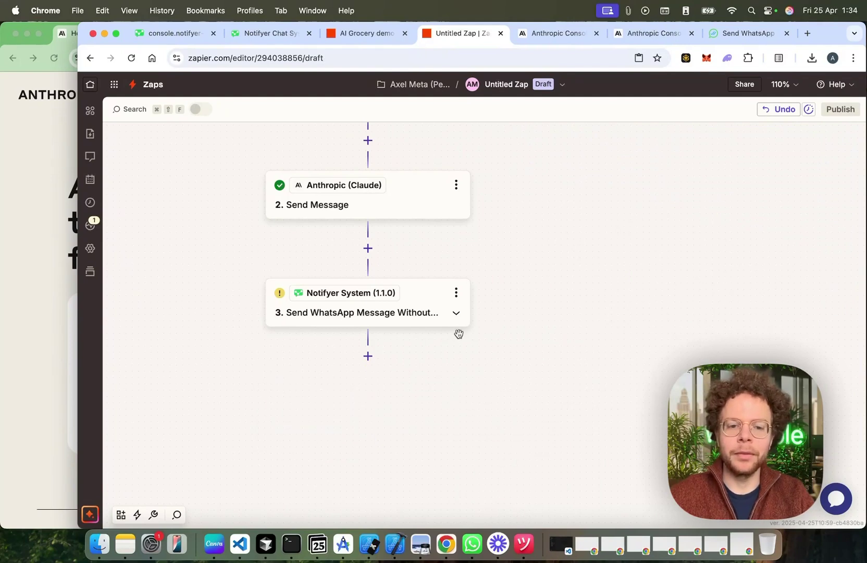
Step: Skip the WhatsApp reply step's test and publish the three-step Zap
left_click(424, 302)
left_click(629, 437)
left_click(836, 434)
left_click(376, 33)
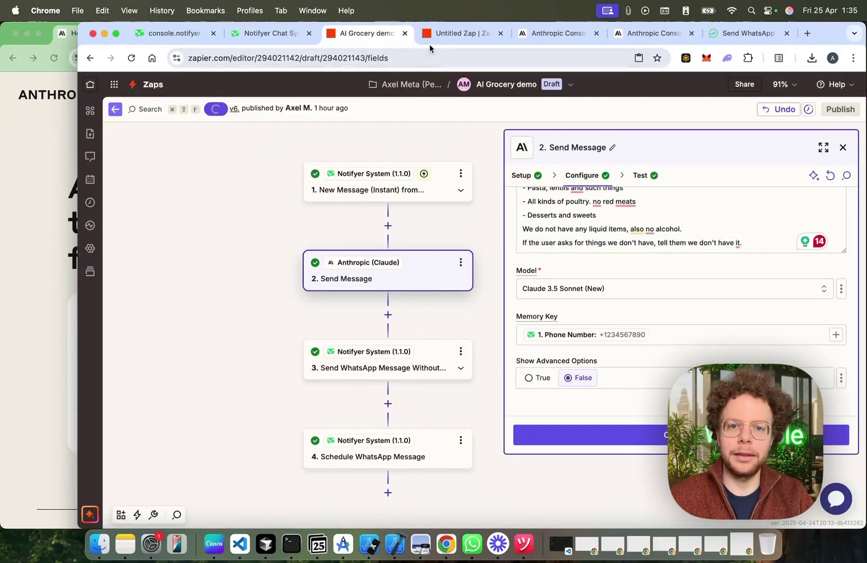
left_click(466, 33)
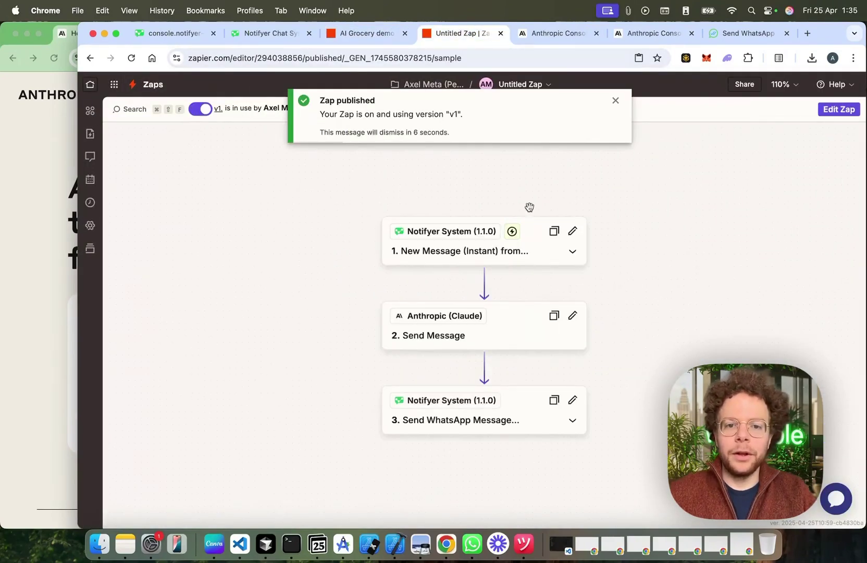
Step: Review the Delivery Demo Shop chat's earlier order and Claude's automated welcome and replies
left_click(471, 543)
left_click(659, 504)
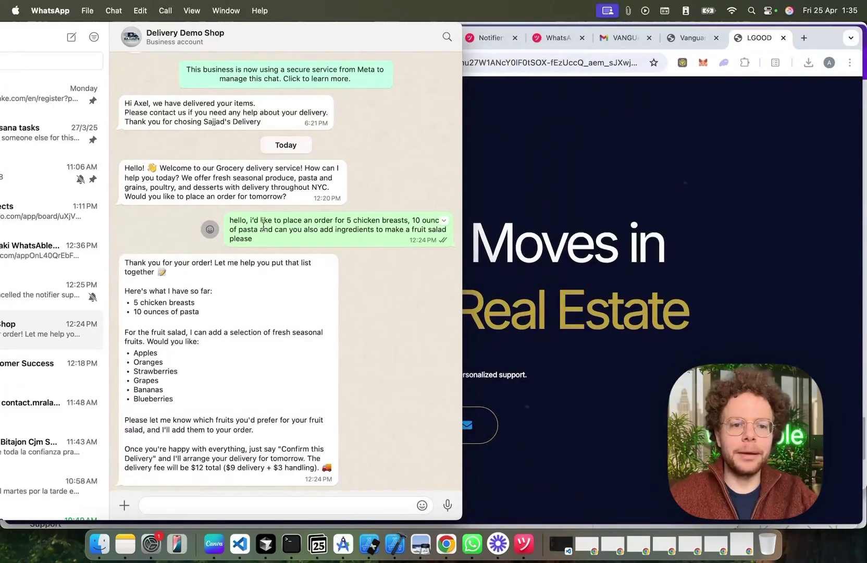
triple_click(264, 227)
left_click(371, 295)
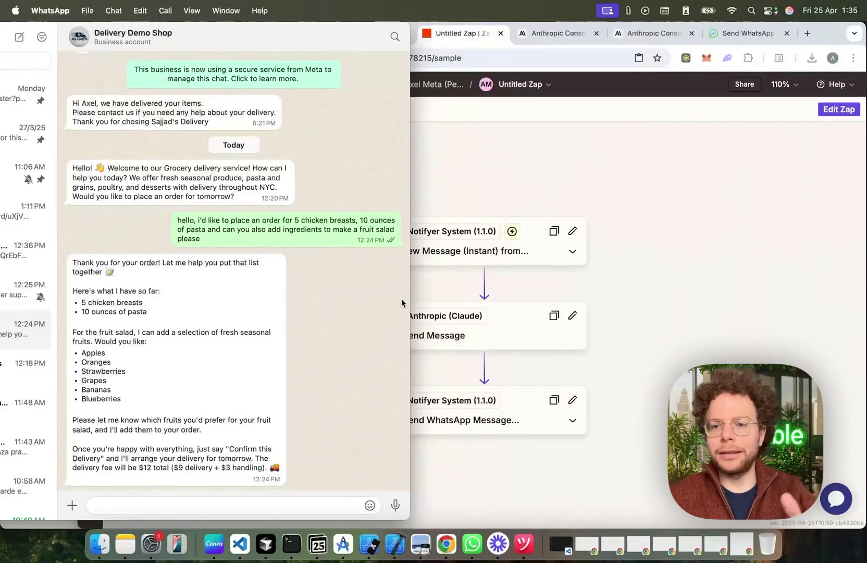
scroll(333, 209, "down", 1)
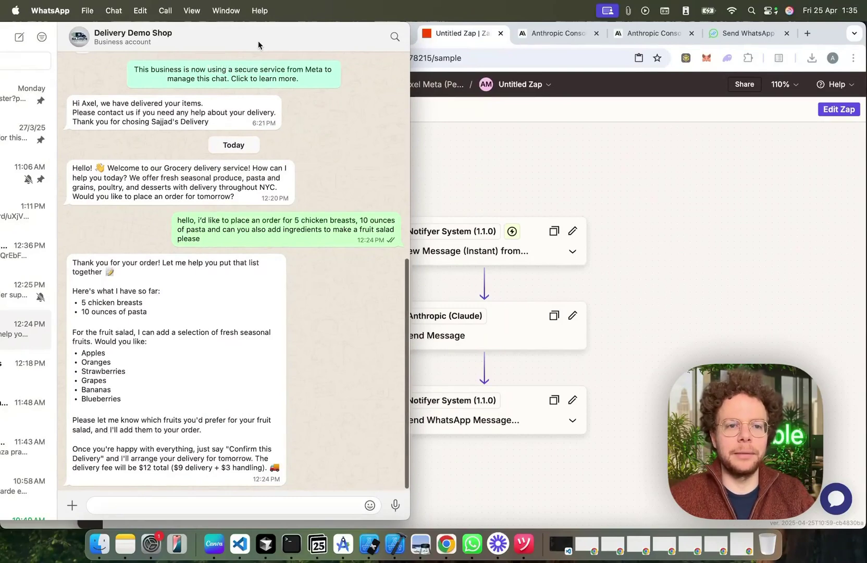
left_click_drag(258, 41, 235, 37)
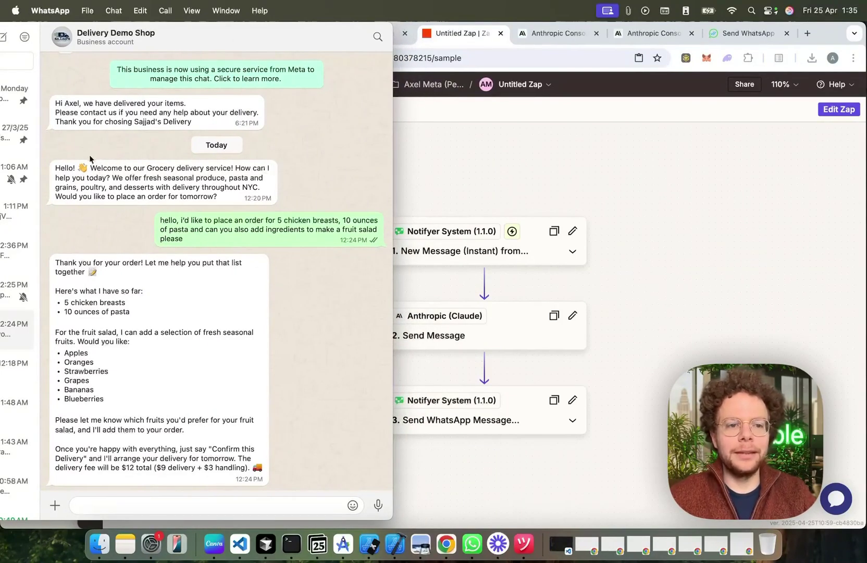
left_click_drag(54, 166, 245, 197)
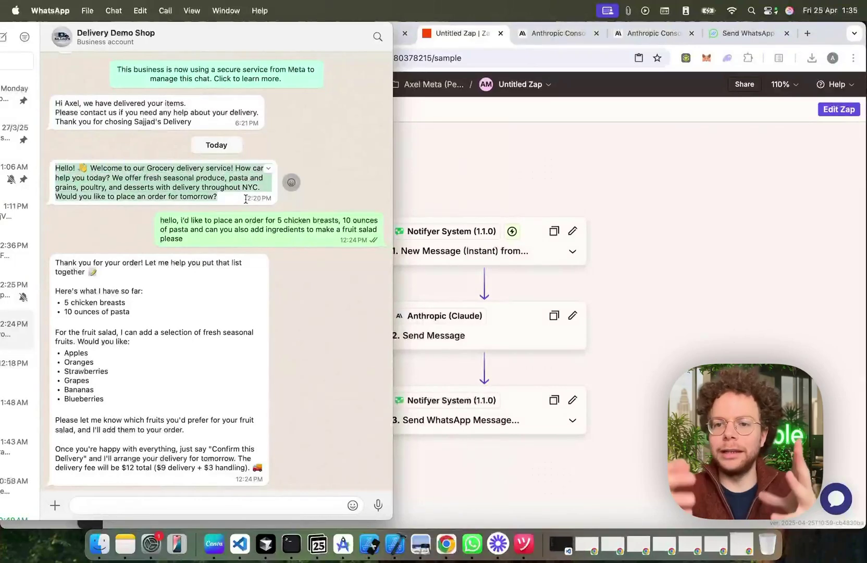
left_click(216, 237)
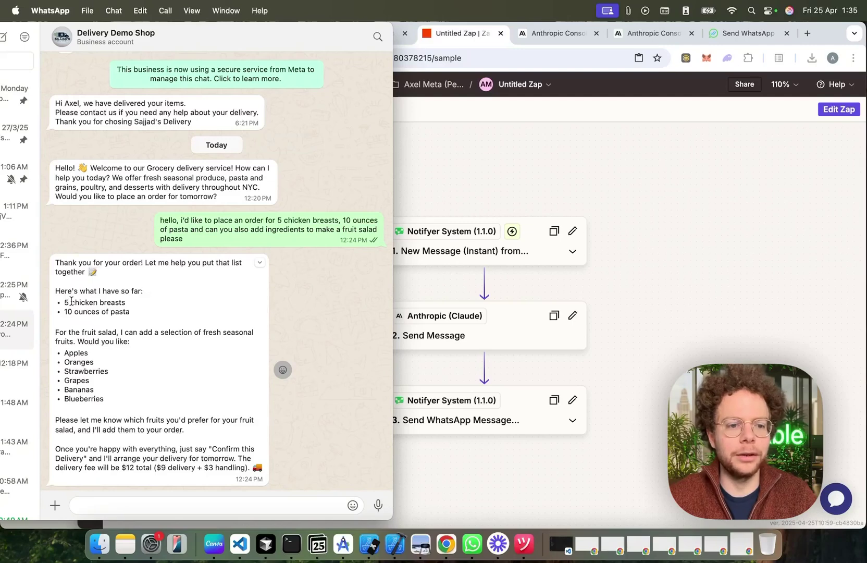
scroll(105, 315, "down", 1)
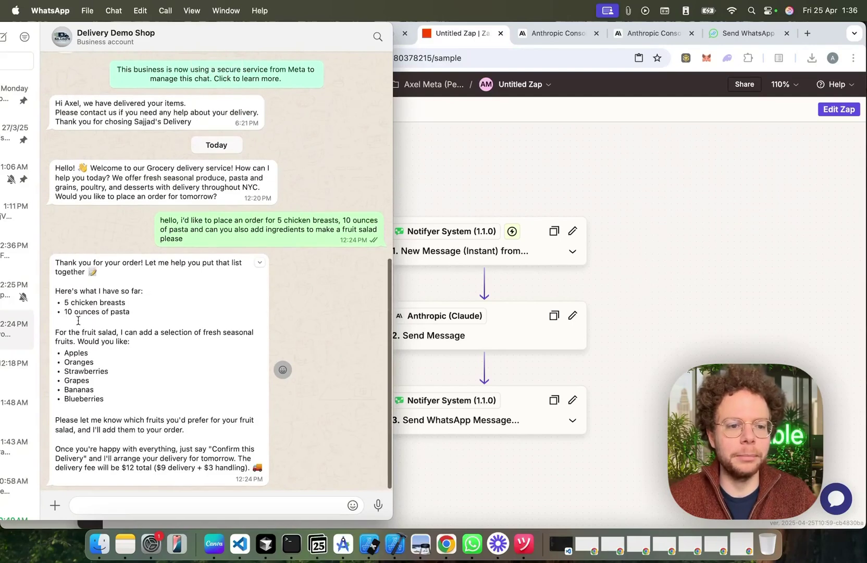
Step: Send 'please also add apples, oranges and bananas for the salad.' plus a request for 3kg lentils
left_click(125, 503)
type("please also add apples,")
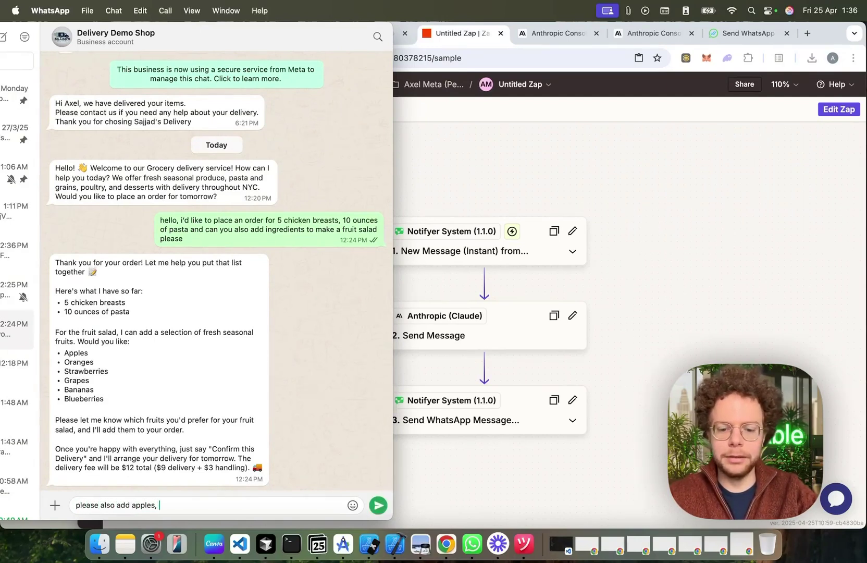
type(" oranges a")
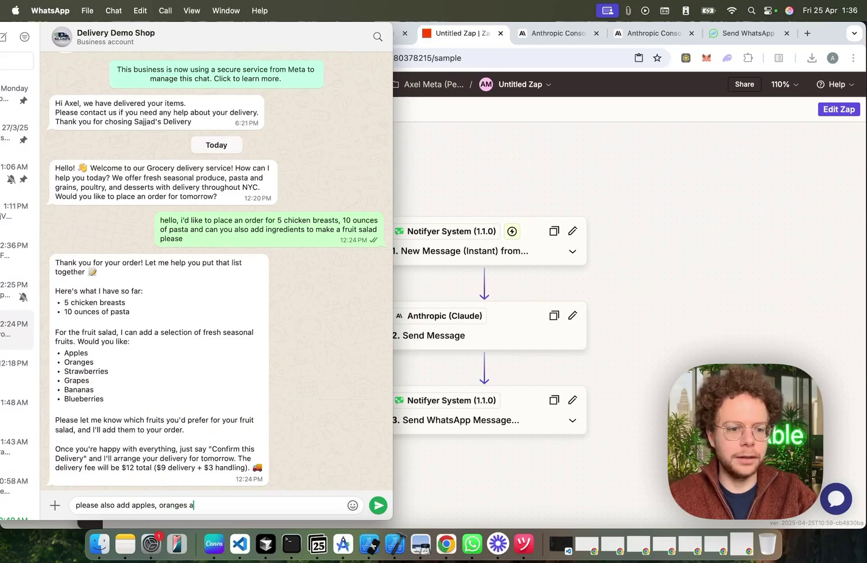
type("nd bananas for the salad.")
key("shift+Return")
type("could you also als")
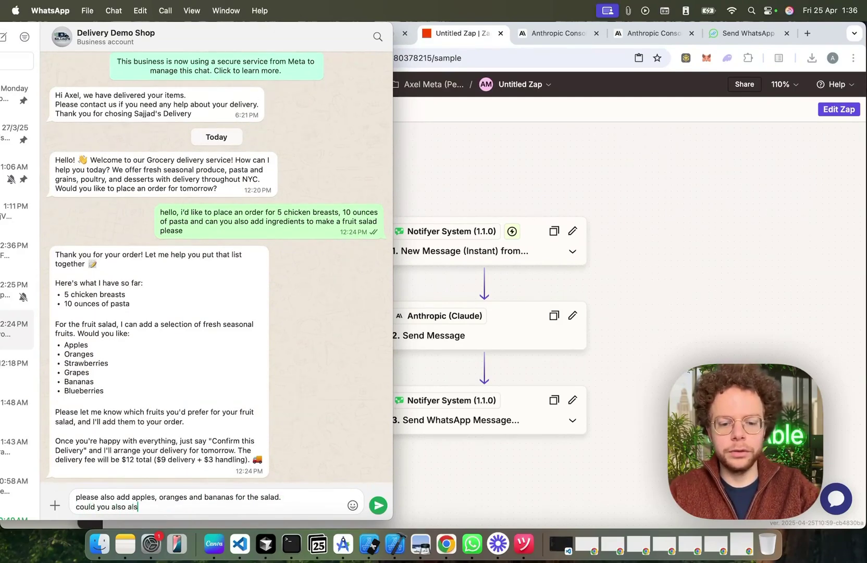
type("o add some lenti")
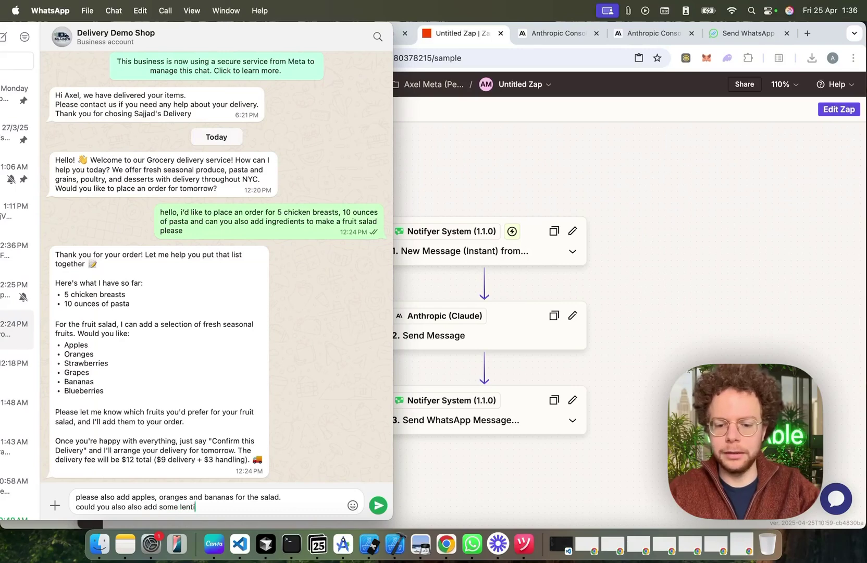
type("ls, like 3kg?")
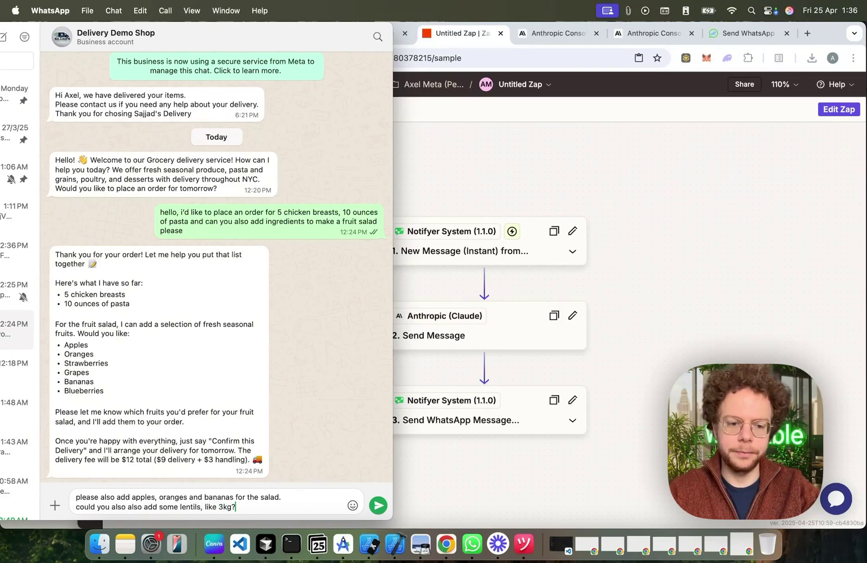
key("Return")
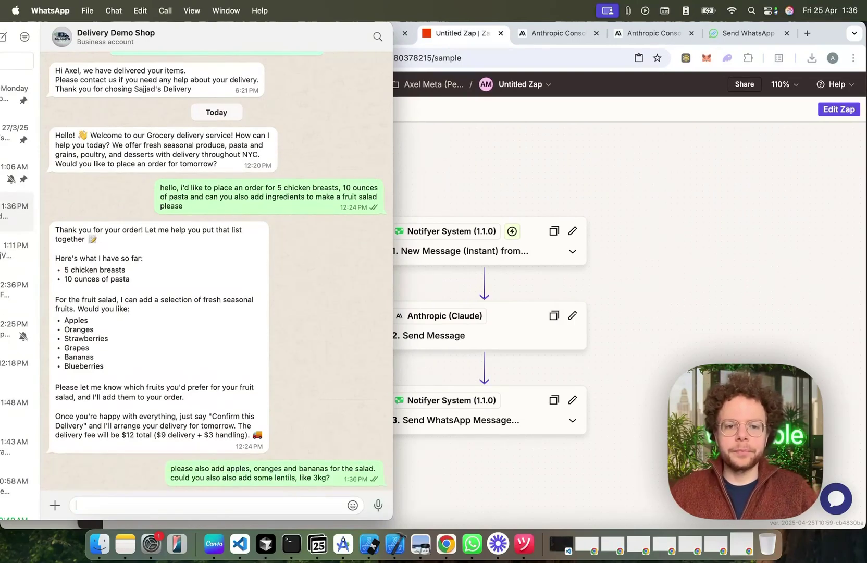
Step: Refresh Zap runs until the new run succeeds, then select 'Confirm this Delivery' in WhatsApp's reply
left_click(514, 180)
left_click(90, 202)
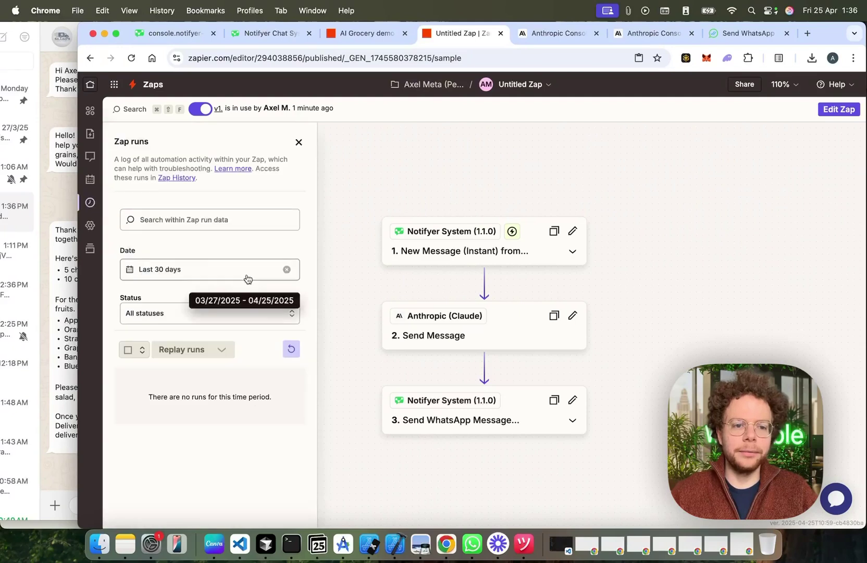
left_click(291, 349)
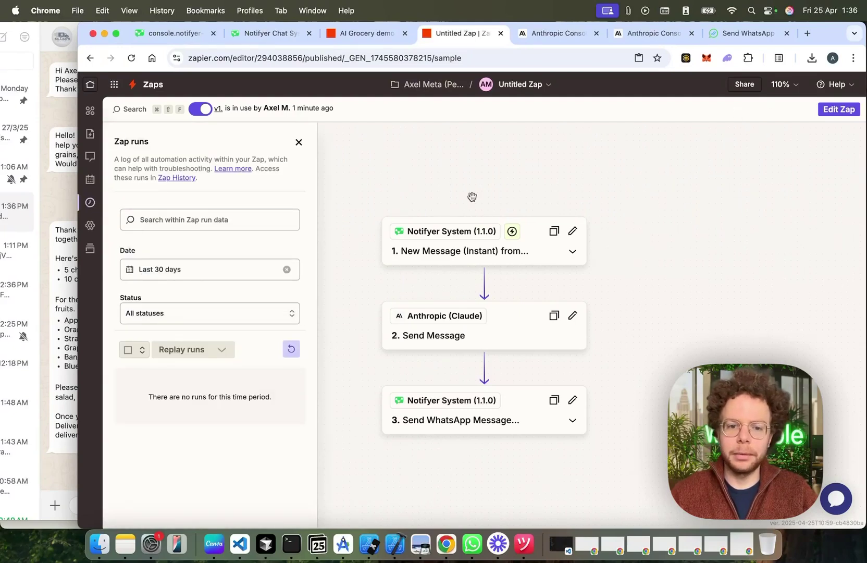
left_click(290, 349)
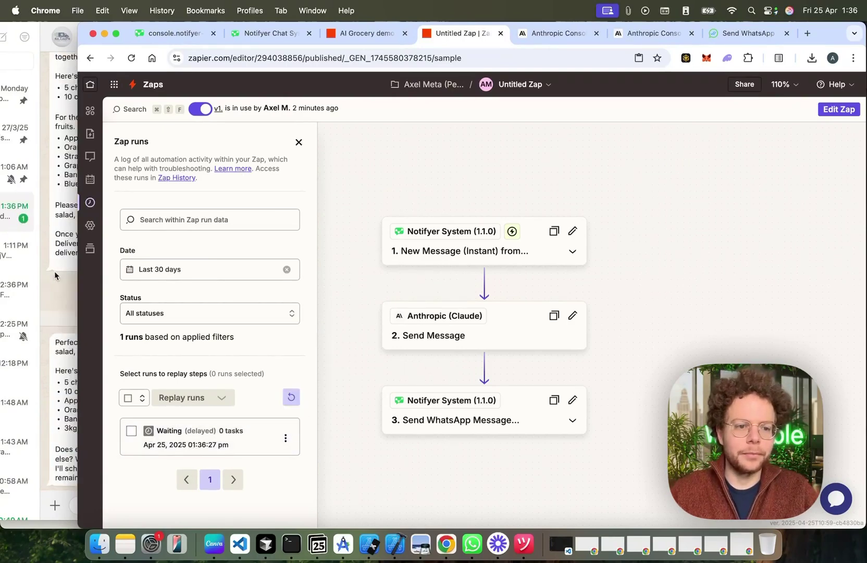
left_click(54, 296)
left_click(435, 286)
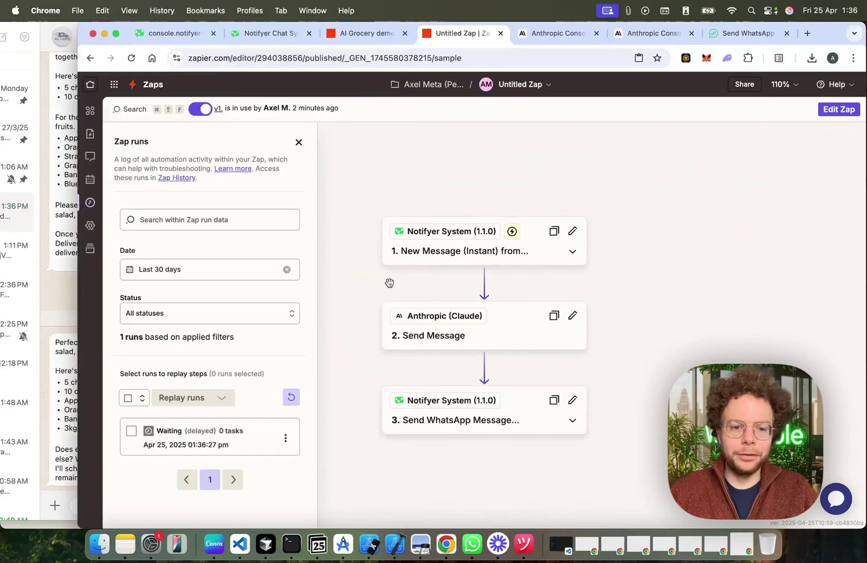
left_click(292, 395)
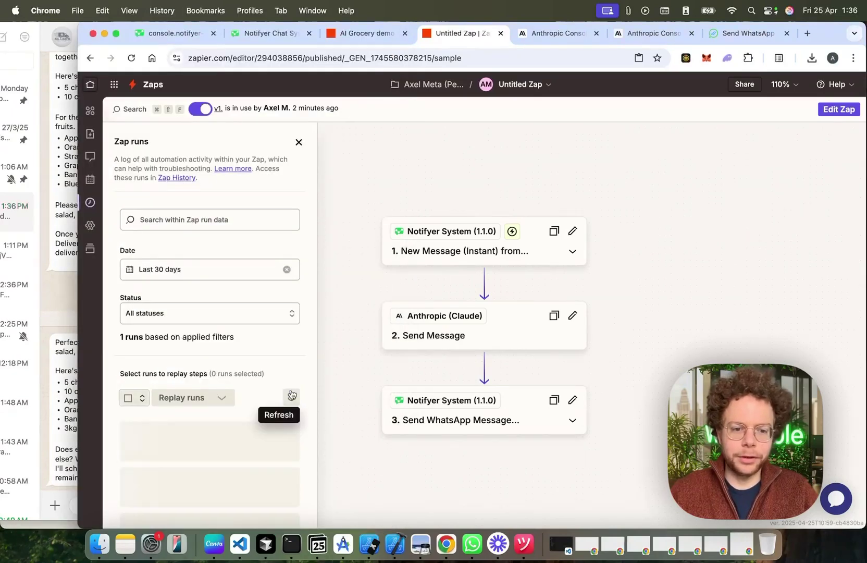
left_click(68, 358)
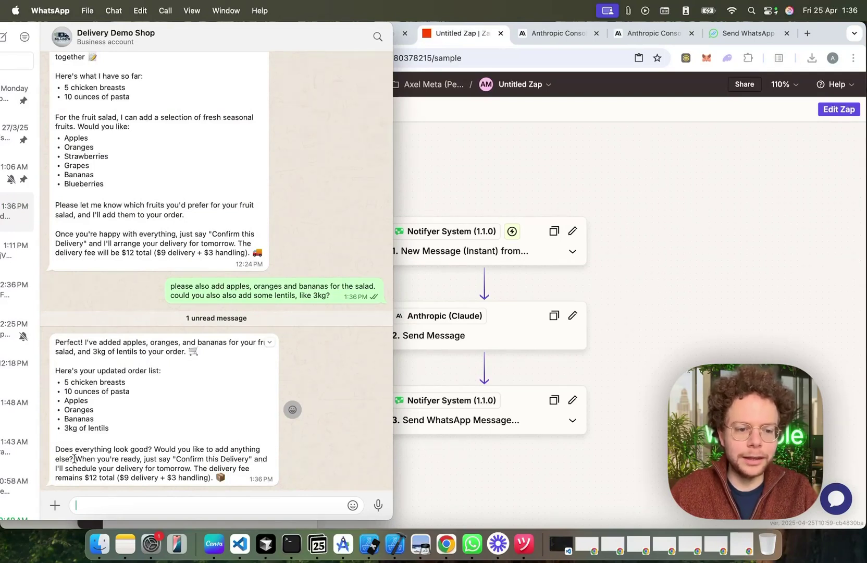
left_click_drag(175, 461, 249, 460)
key("cmd+c")
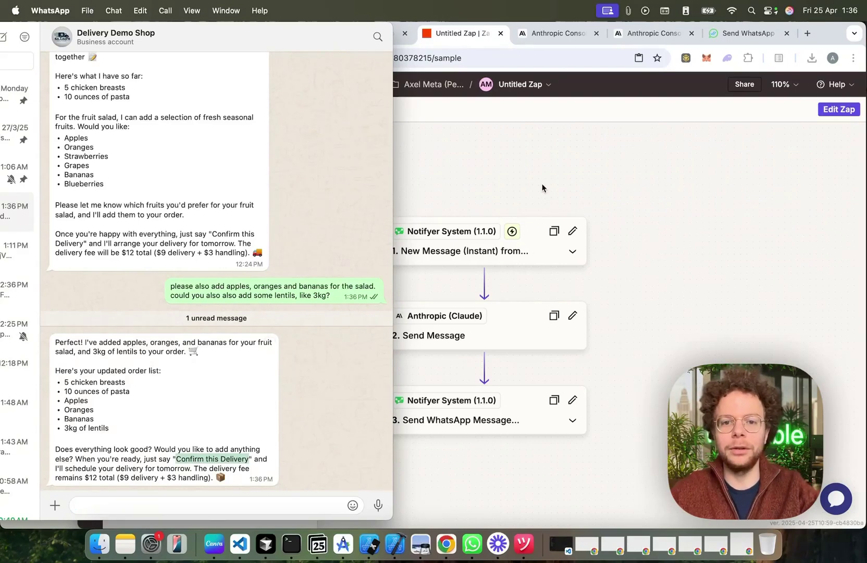
Step: Add 'Confirm this Delivery' as the keyword for the Confirmed Orders label
key("super+Tab")
left_click(261, 32)
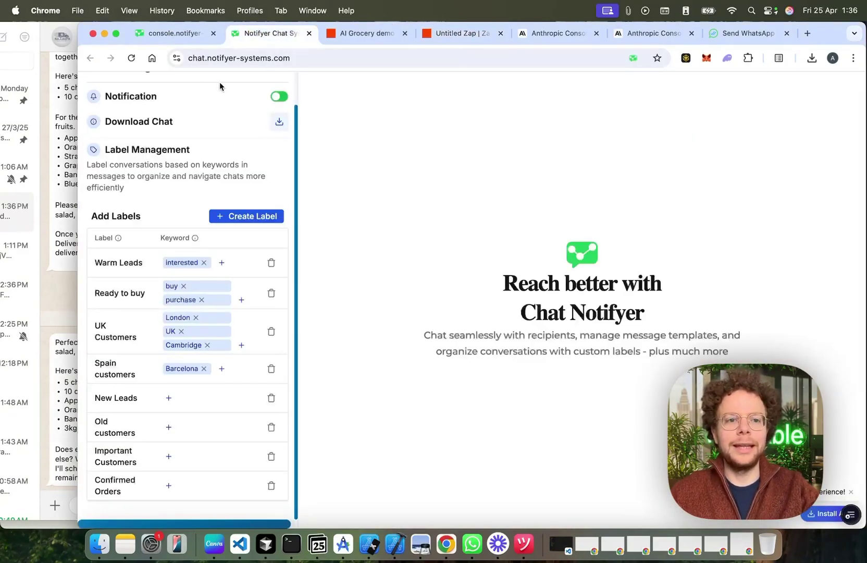
scroll(139, 120, "up", 2)
left_click(99, 101)
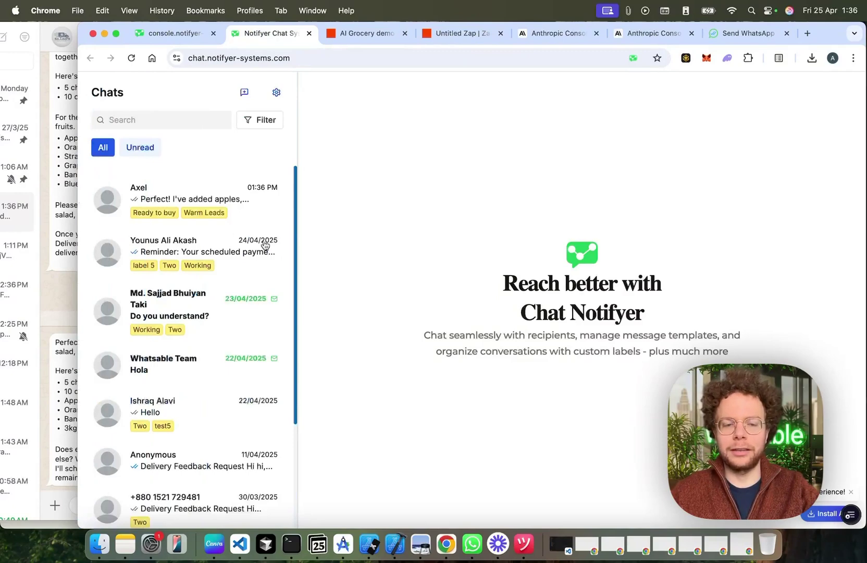
left_click(201, 199)
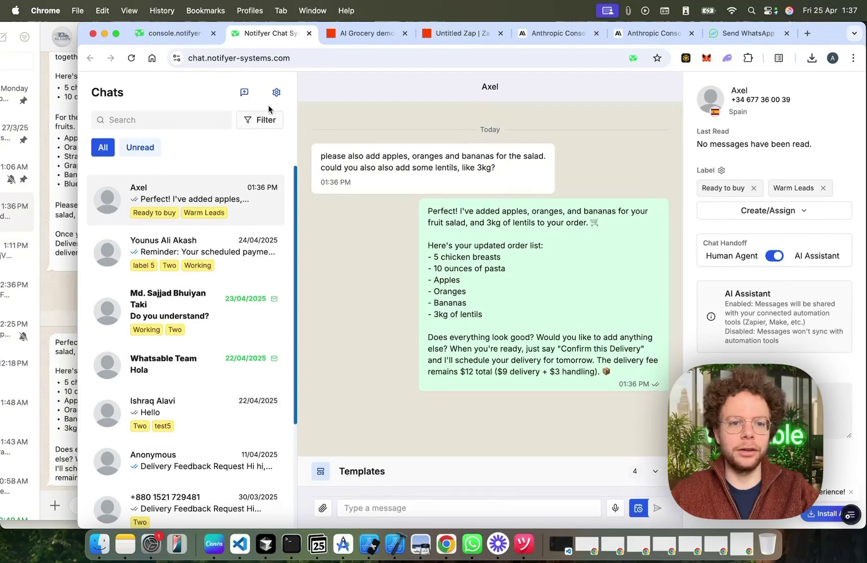
left_click(276, 92)
scroll(199, 401, "down", 2)
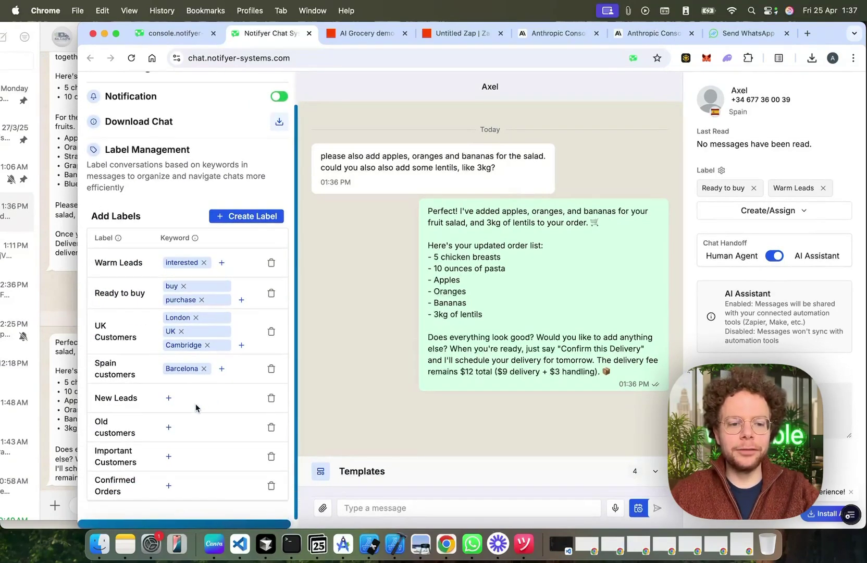
left_click(168, 485)
key("cmd+v")
left_click(241, 486)
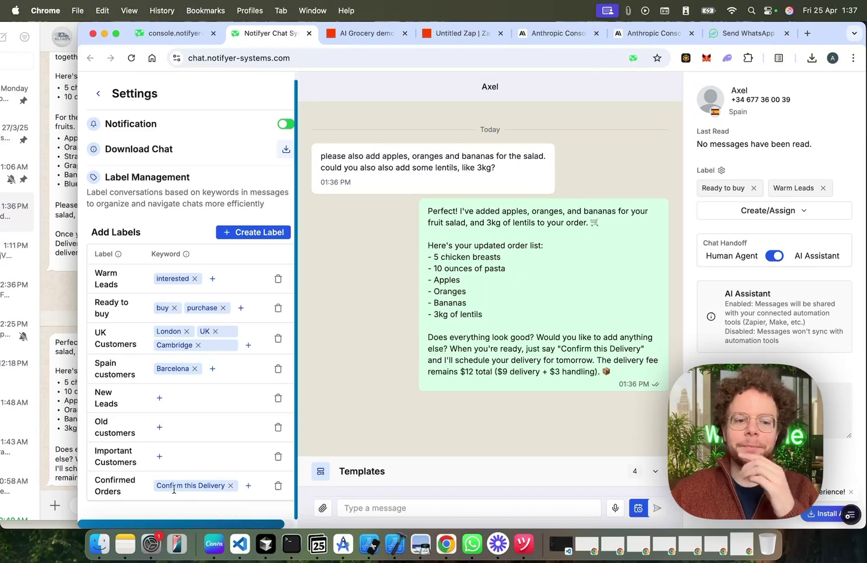
Step: Remove the Ready to buy and Warm Leads labels from the customer's chat
left_click(98, 94)
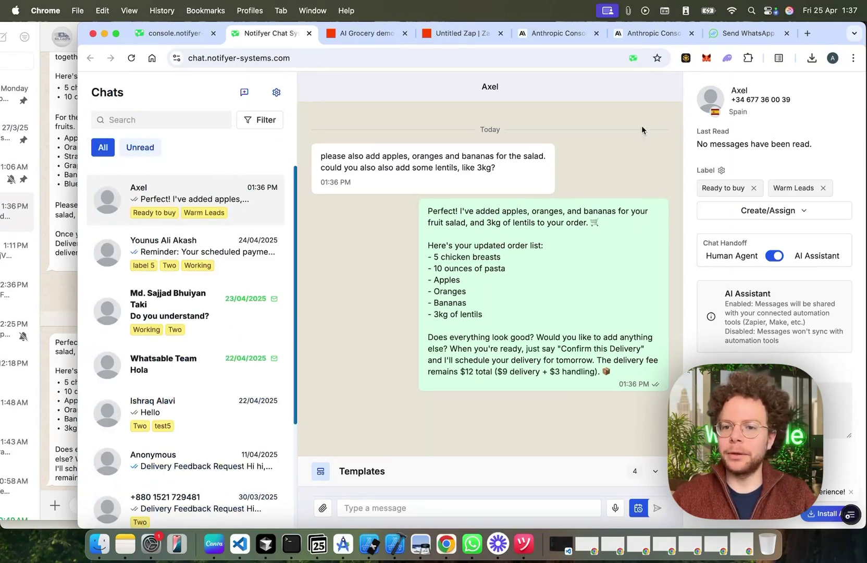
left_click(753, 188)
left_click(755, 188)
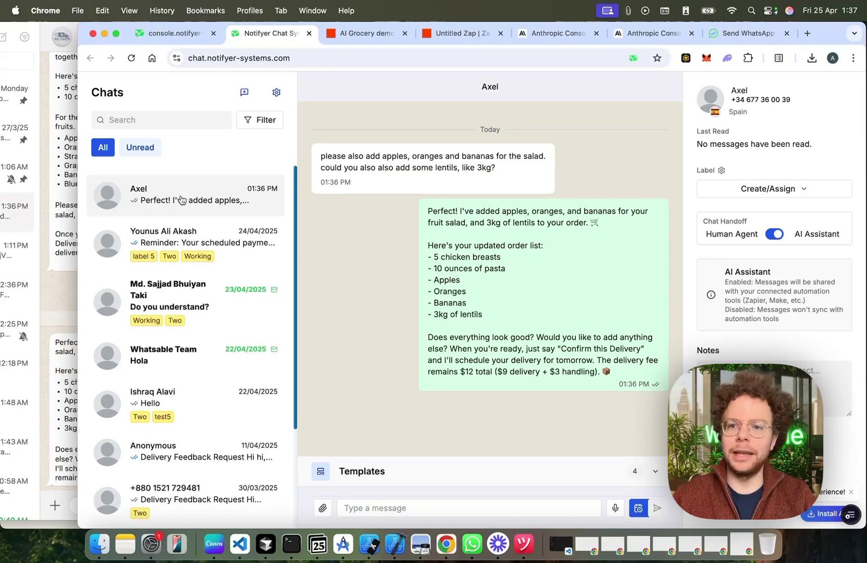
Step: Paste and send 'Confirm this Delivery' in WhatsApp, then return to the Notifyer Chat inbox
left_click(66, 329)
key("super+v")
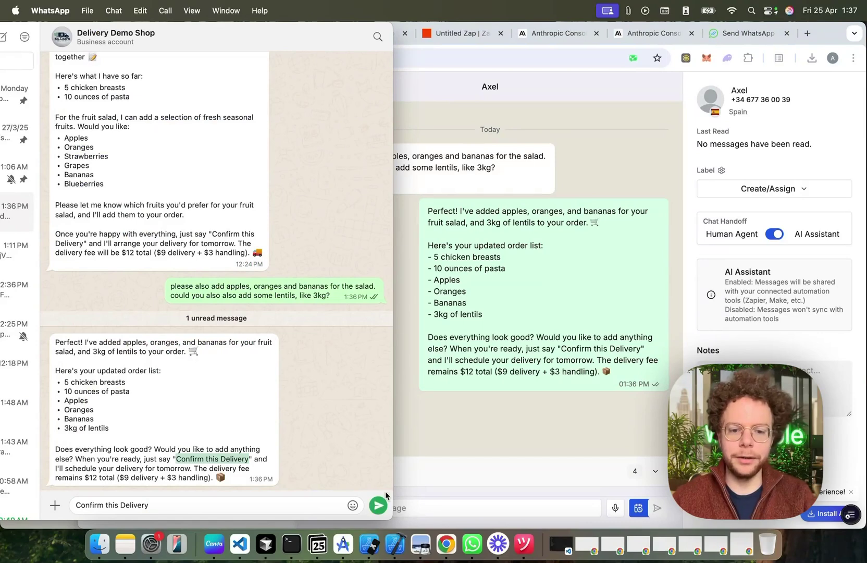
left_click(517, 444)
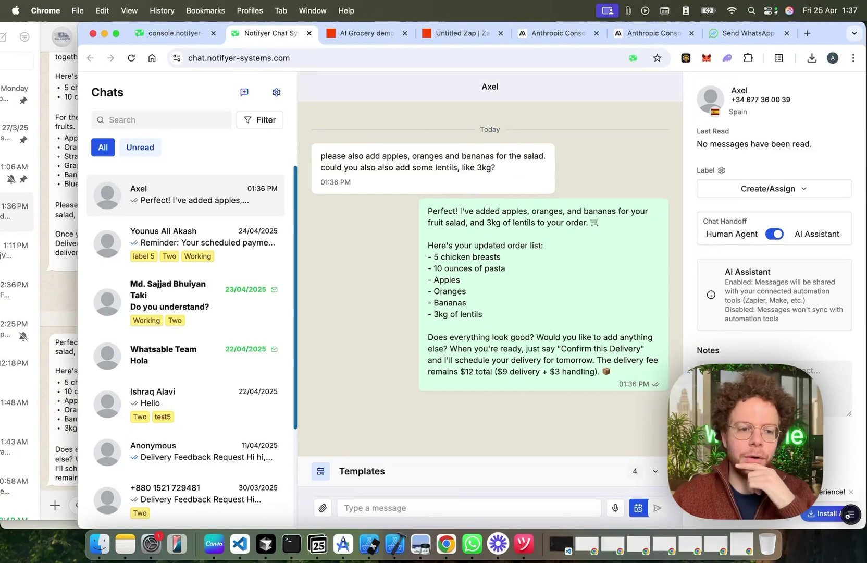
left_click(53, 305)
left_click(378, 509)
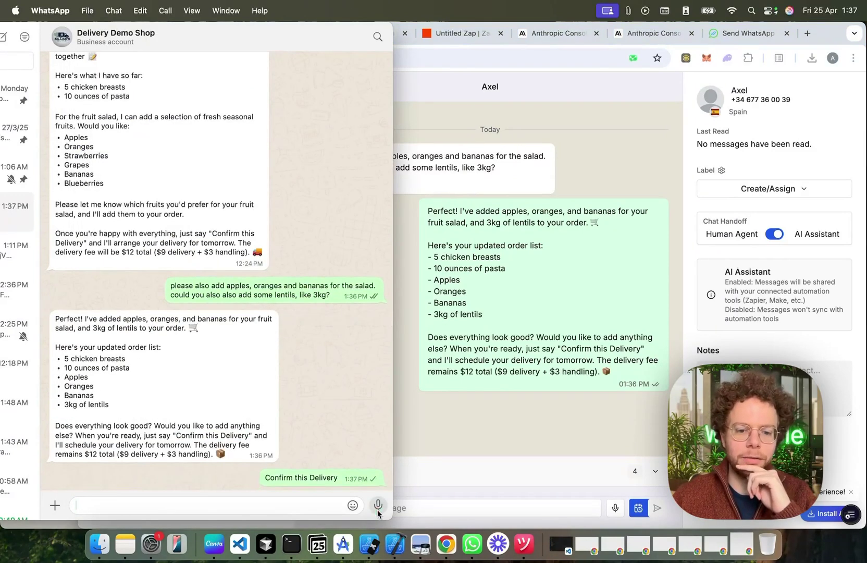
left_click(437, 432)
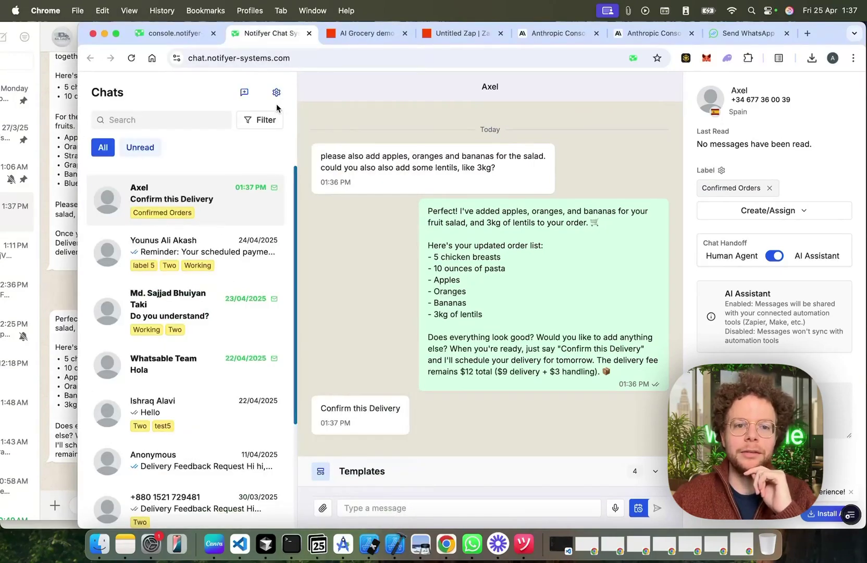
Step: Filter chats to Confirmed Orders, review the delivery confirmation reply, and remove the Confirmed Orders label
left_click(273, 118)
left_click(280, 273)
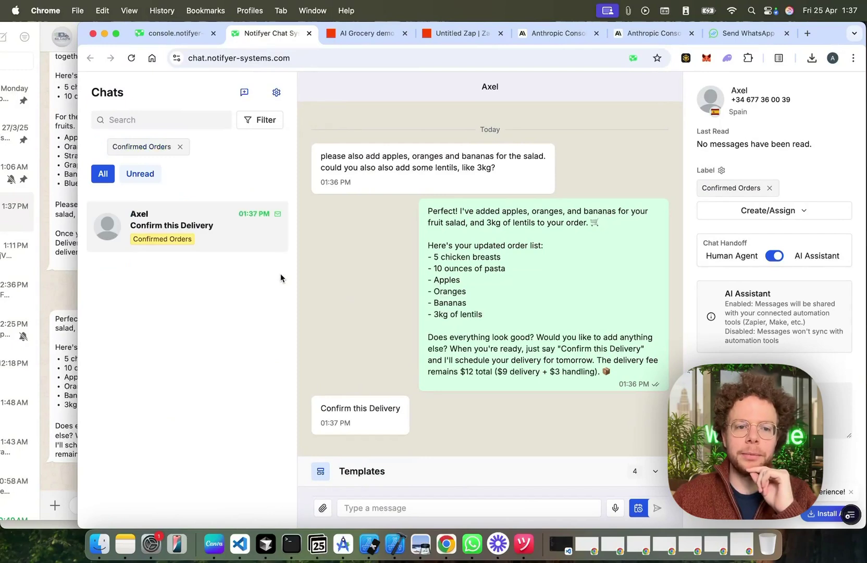
left_click(212, 232)
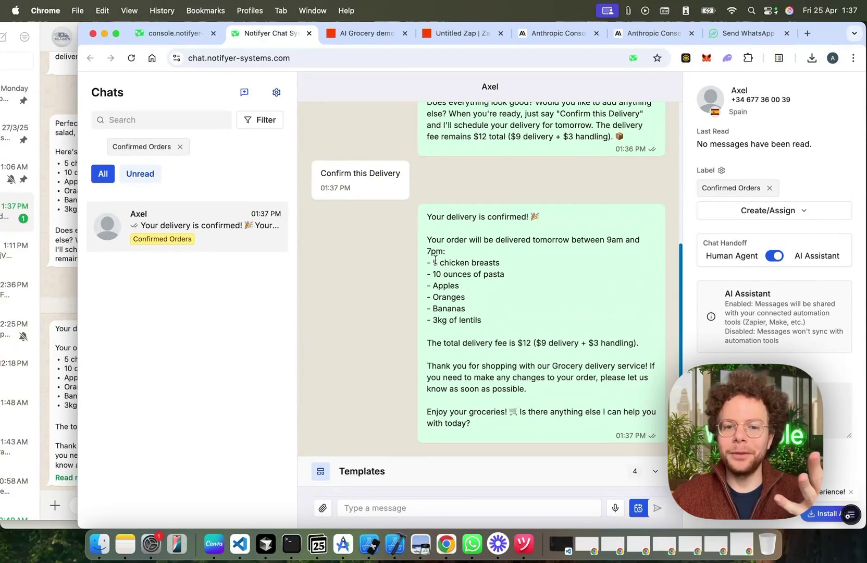
left_click_drag(435, 259, 498, 318)
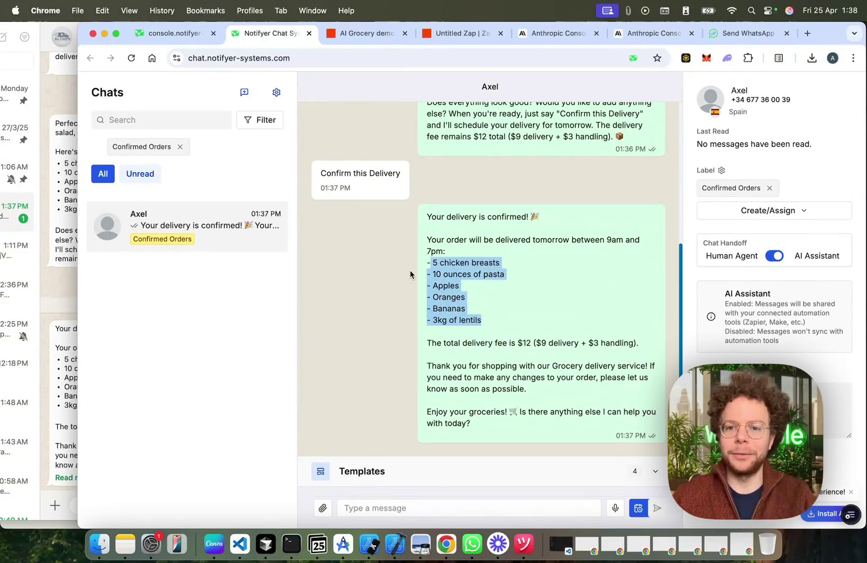
left_click(770, 189)
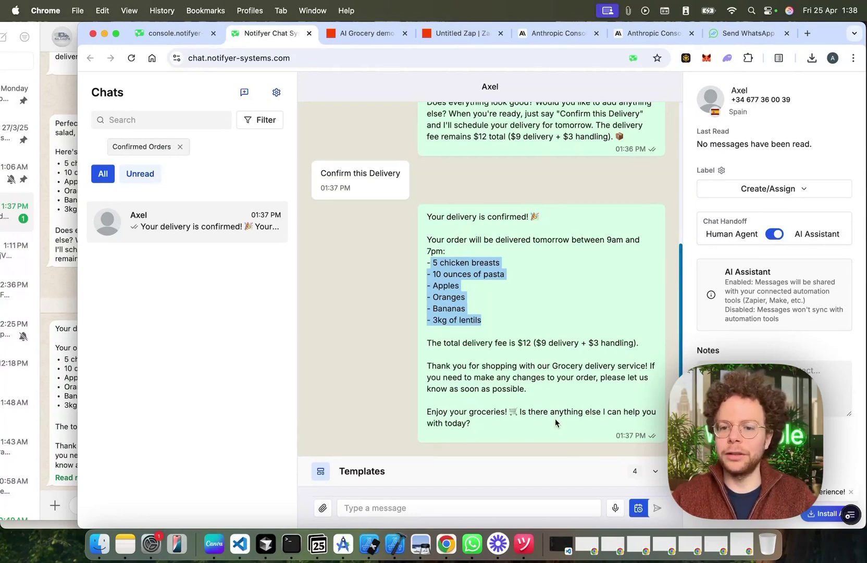
Step: Add the surname to the contact's name, clear the Confirmed Orders filter, and view the Notifyer console
left_click(759, 191)
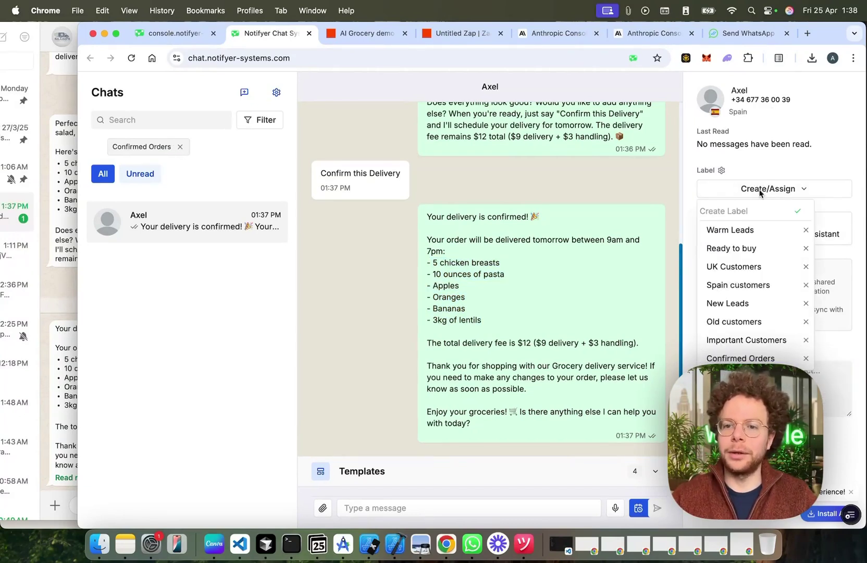
left_click(795, 169)
left_click(751, 90)
type("Meta")
key("Return")
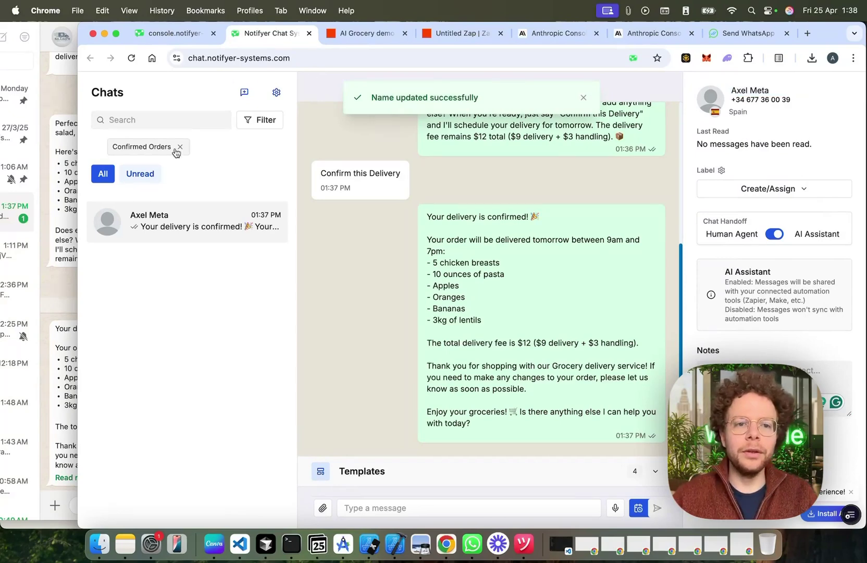
left_click(177, 149)
left_click(178, 33)
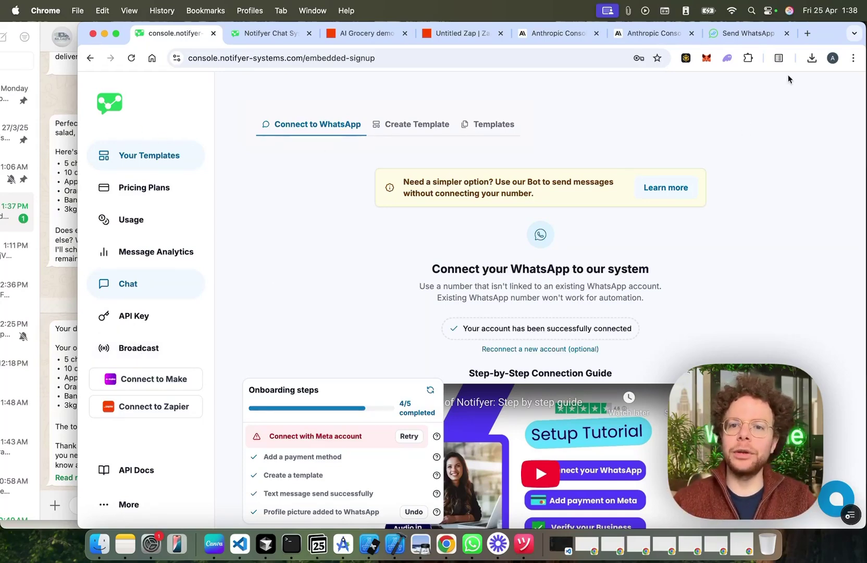
Step: Bring up the anthropic.com homepage window and open the Anthropic Console login from its navigation
left_click(646, 35)
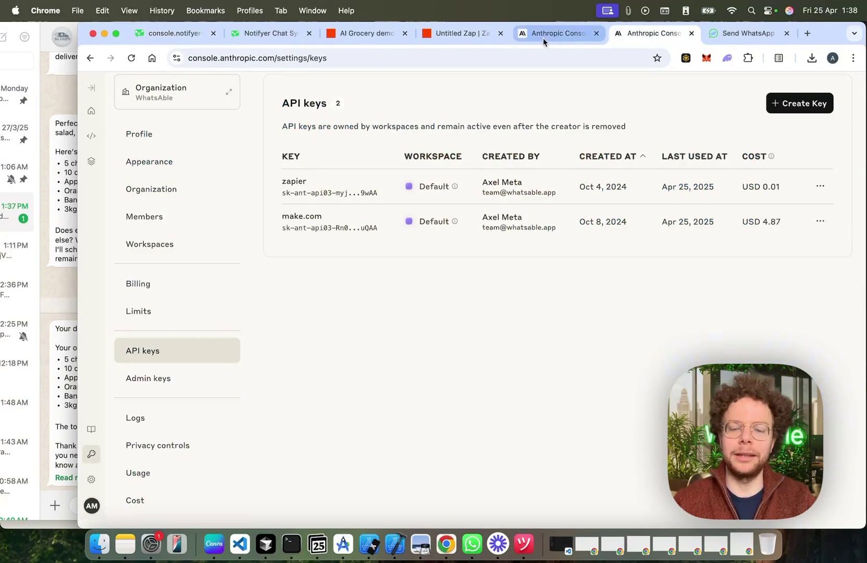
key("ctrl+Up")
left_click(130, 366)
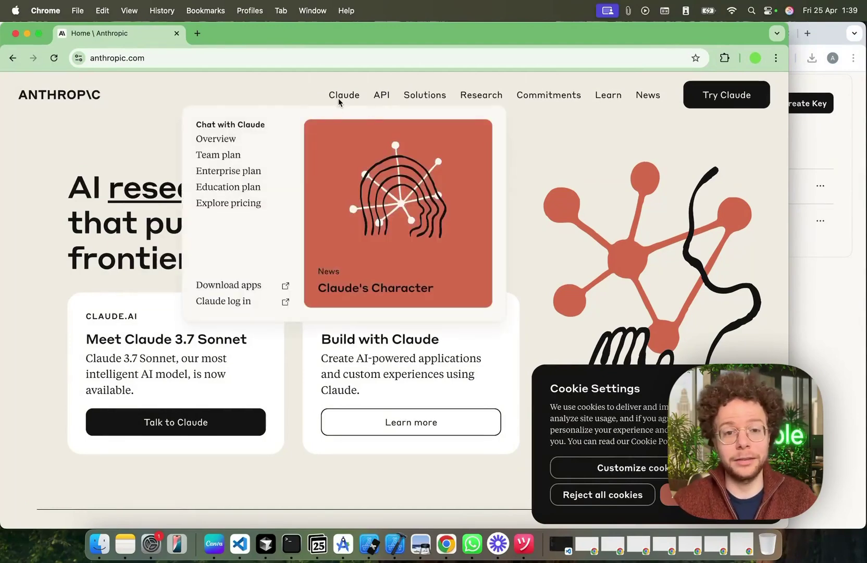
mouse_move(385, 99)
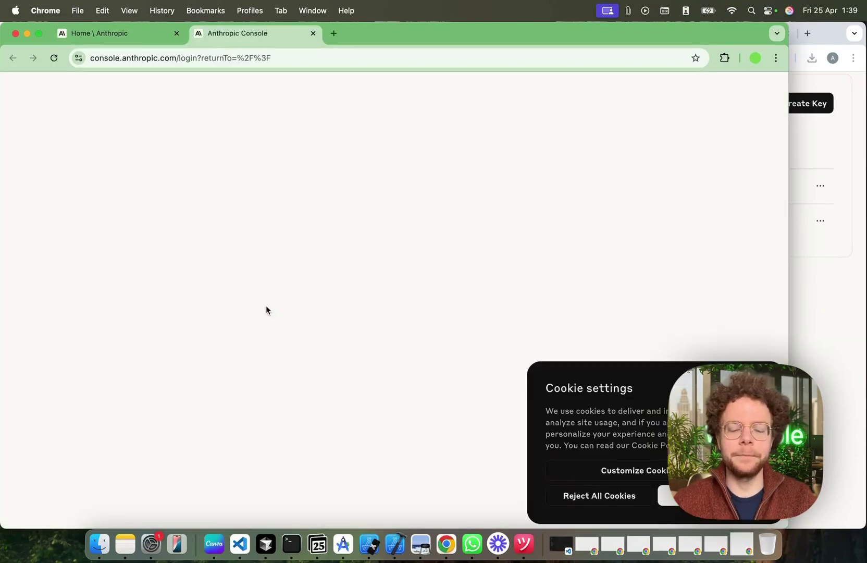
Step: Sign in to Anthropic Console with a Google account and enter the user's full name in onboarding
left_click(665, 495)
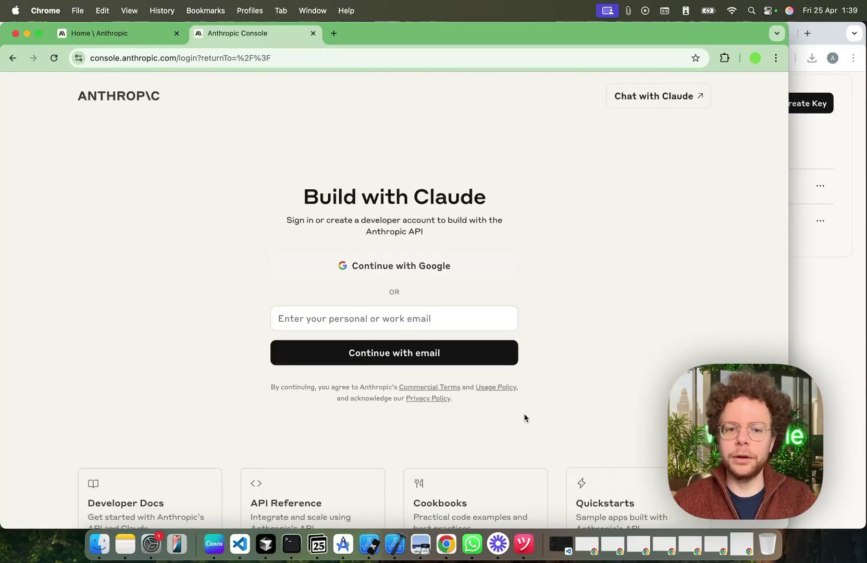
left_click(387, 265)
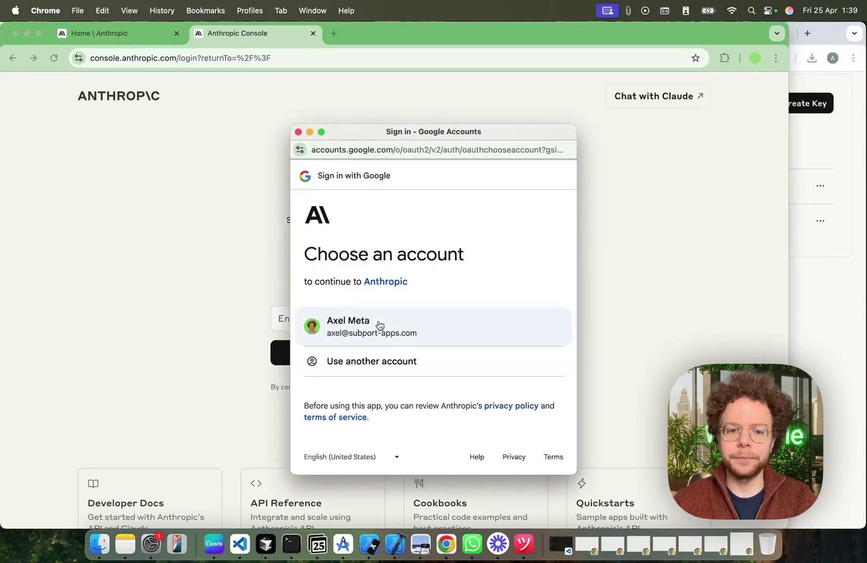
left_click(363, 330)
left_click(367, 232)
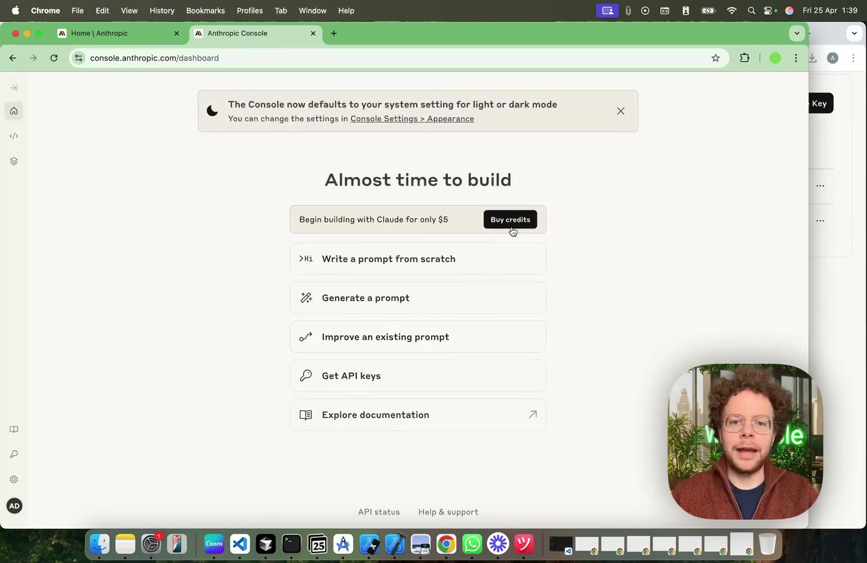
Step: Look at the offer to buy $5 of credits, then dismiss it
left_click(511, 219)
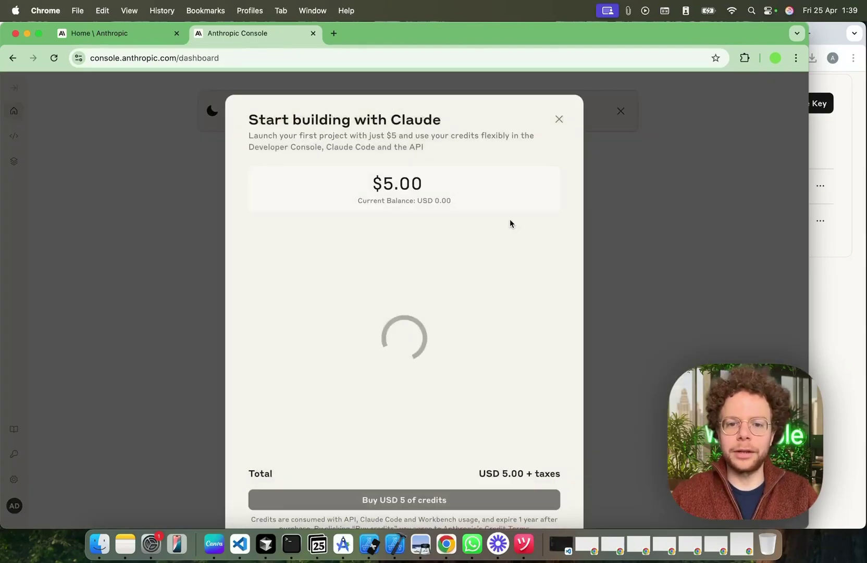
scroll(476, 381, "down", 5)
scroll(493, 277, "up", 5)
left_click(557, 120)
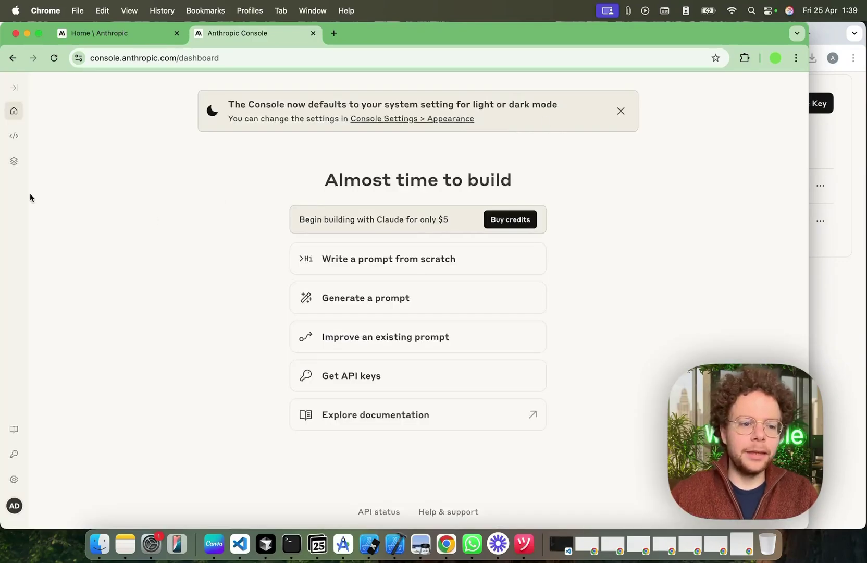
Step: Create an API key named 'for zapier' and copy its secret value
left_click(13, 454)
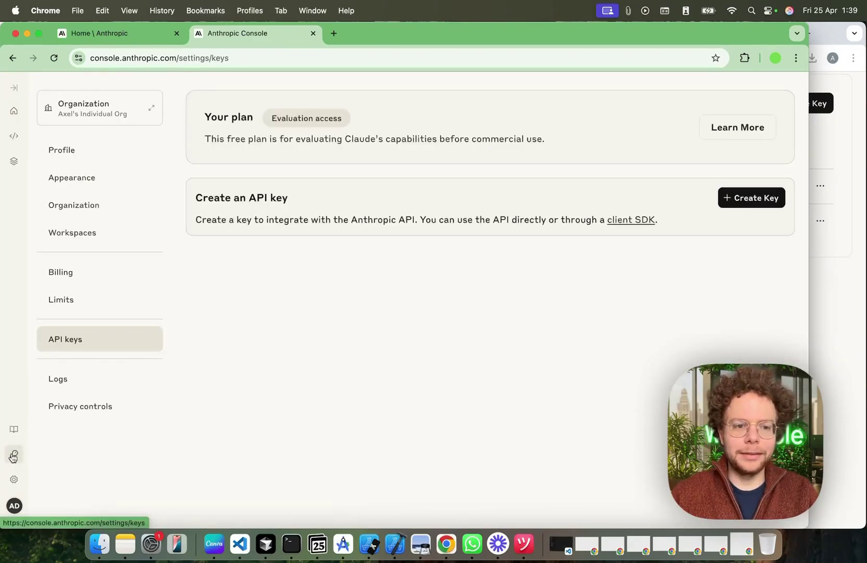
left_click(753, 199)
left_click(390, 329)
type("for zapier")
left_click(503, 367)
left_click(498, 328)
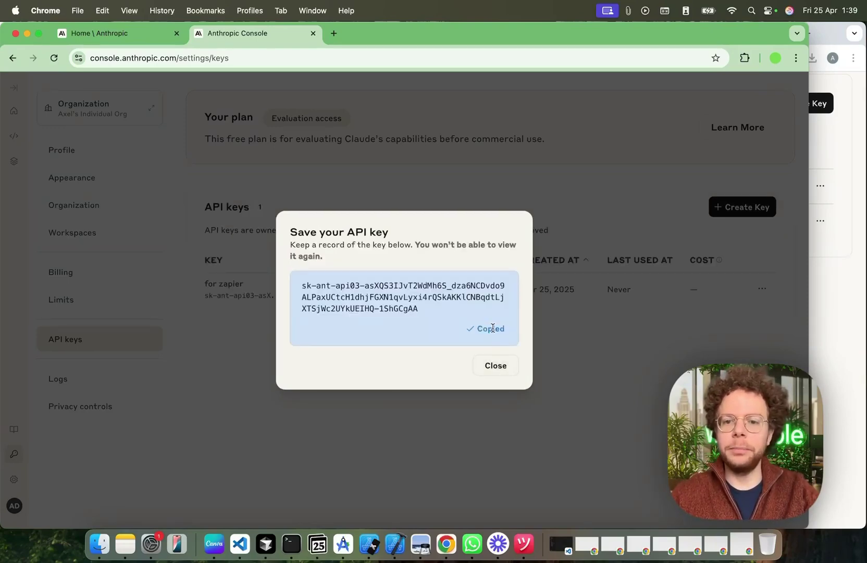
left_click(844, 300)
left_click(463, 33)
Step: Open the Claude Send Message step's account setup, editing the published Zap as a draft
left_click(482, 327)
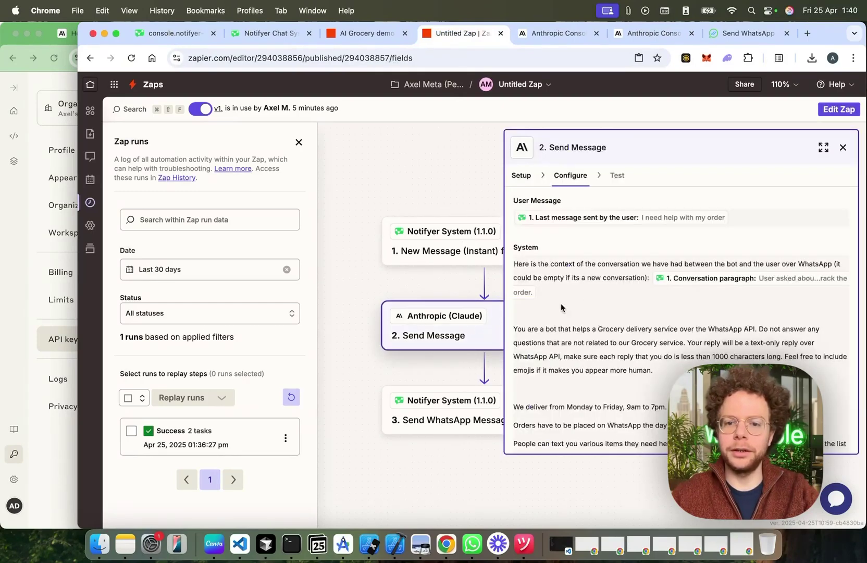
left_click(521, 175)
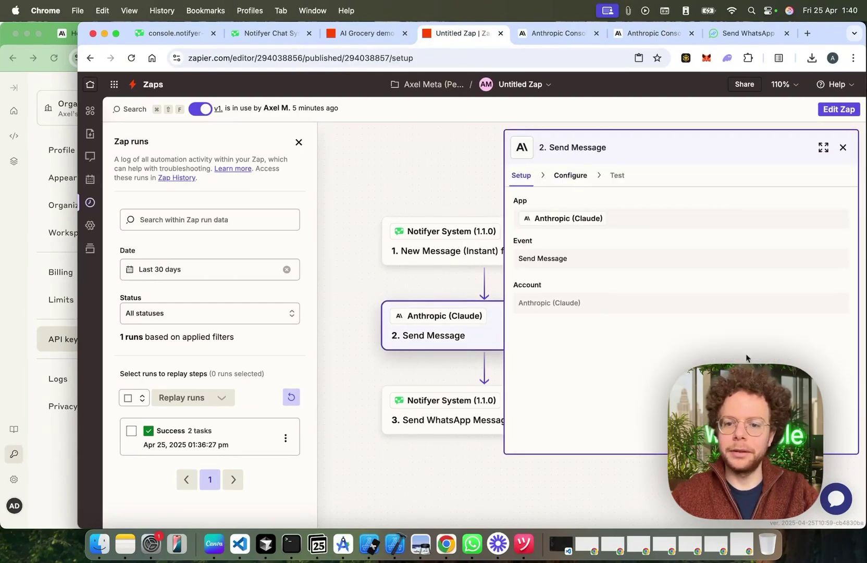
left_click(570, 175)
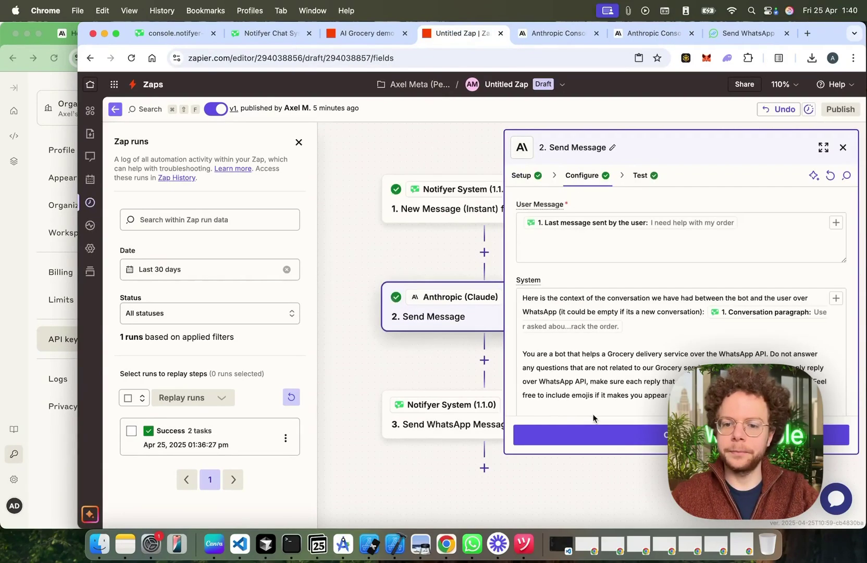
left_click(529, 180)
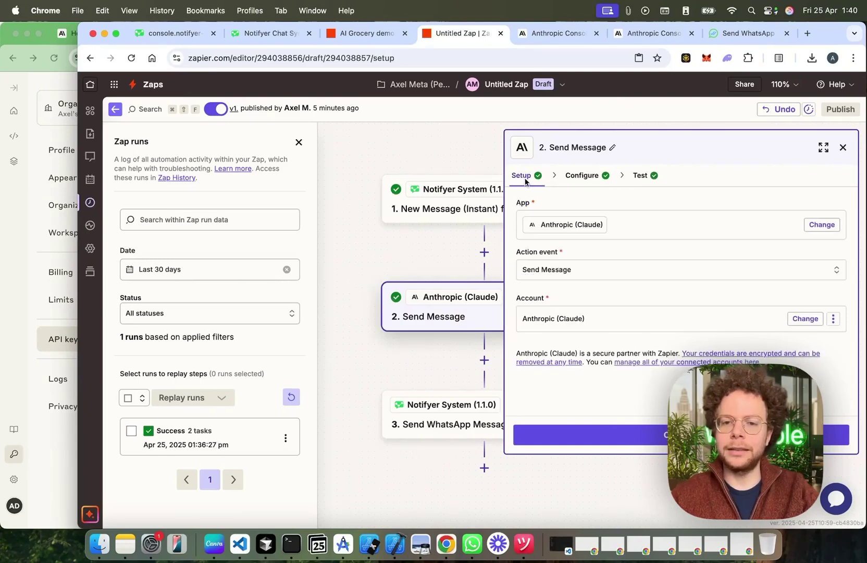
Step: Try connecting a new Anthropic account with the pasted API key, which fails with a low-credit error
left_click(794, 323)
left_click(374, 394)
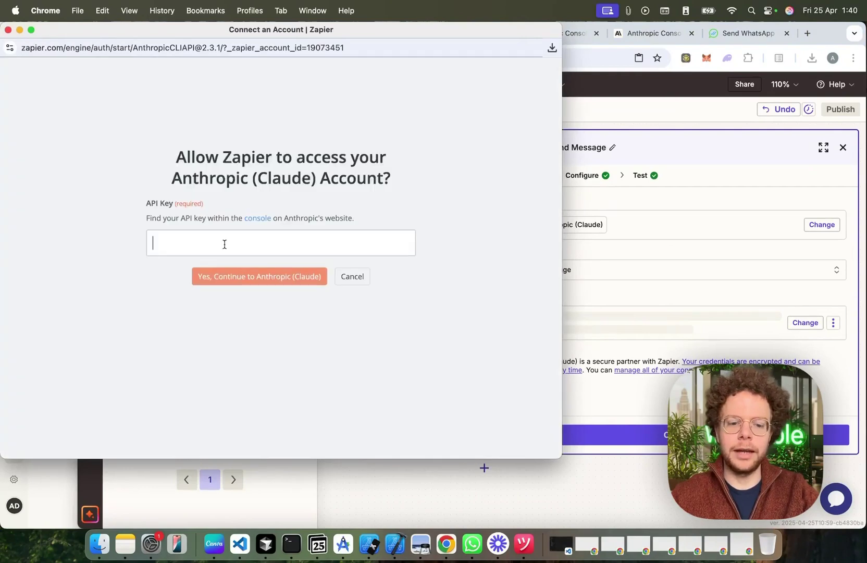
key("super+v")
left_click(252, 305)
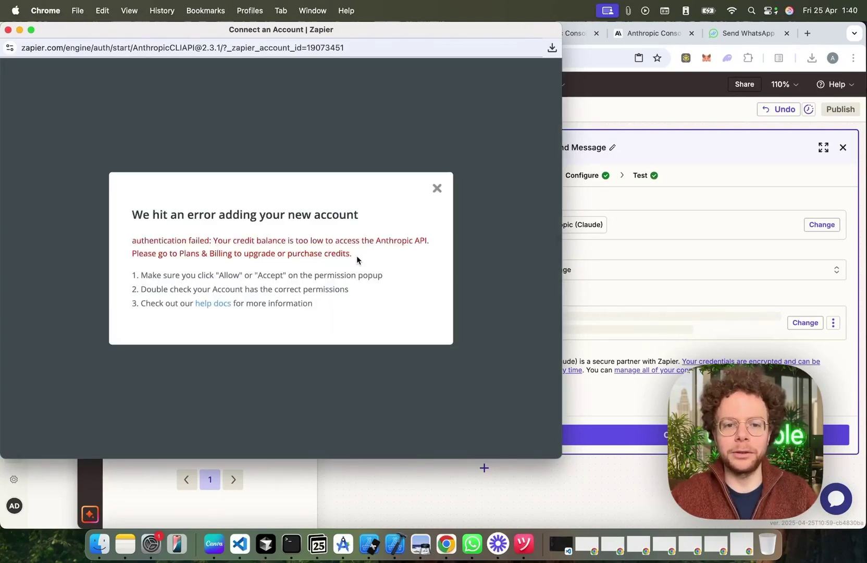
left_click_drag(359, 257, 210, 240)
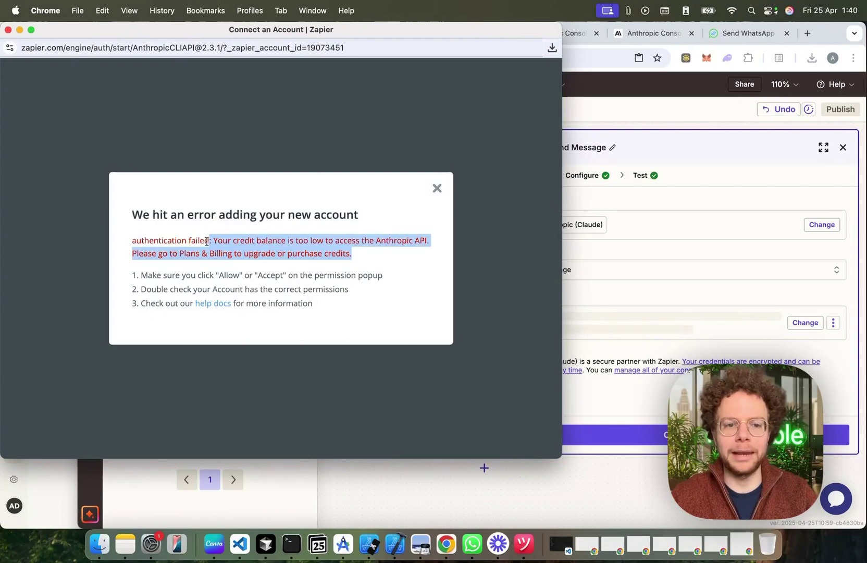
Step: Close the failed connection window and reselect the existing Anthropic (Claude) account
left_click(8, 30)
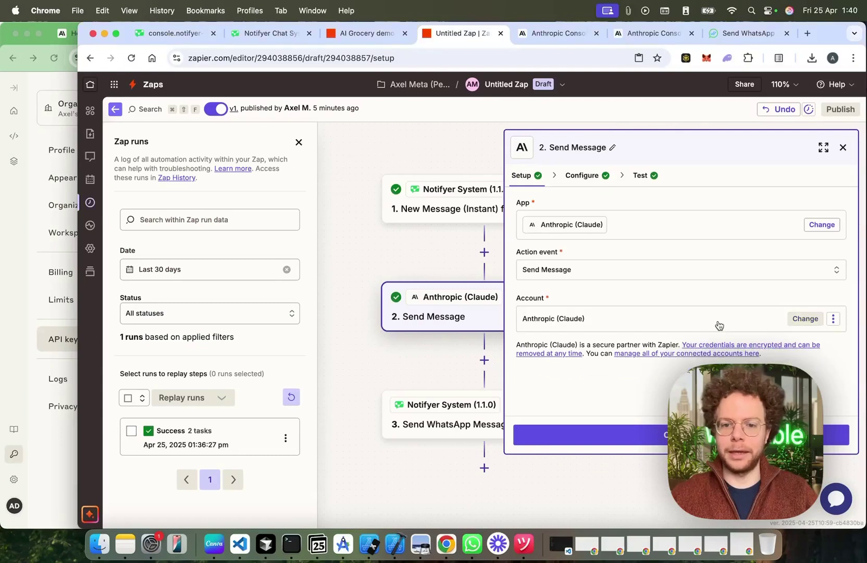
left_click(716, 324)
left_click(380, 356)
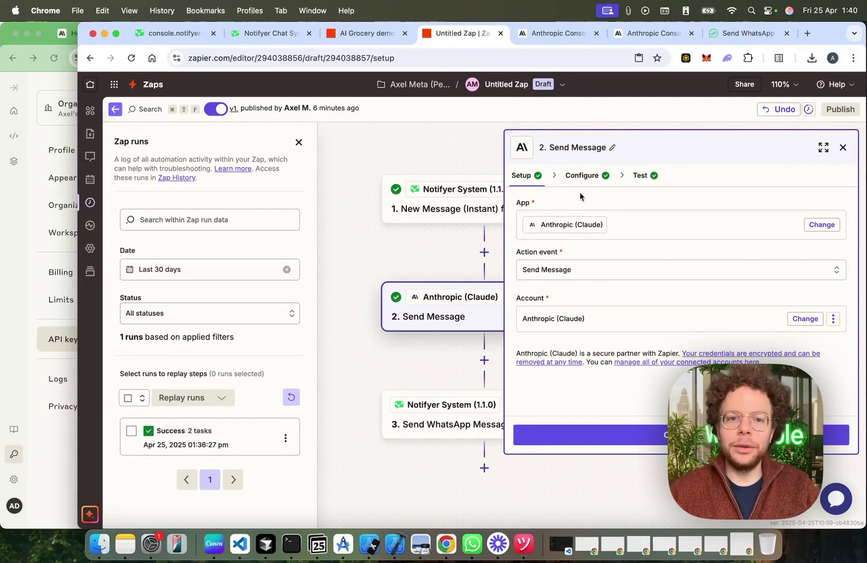
Step: Check the Notifyer console and the Anthropic API keys page, then reopen the Claude Send Message step
left_click(35, 186)
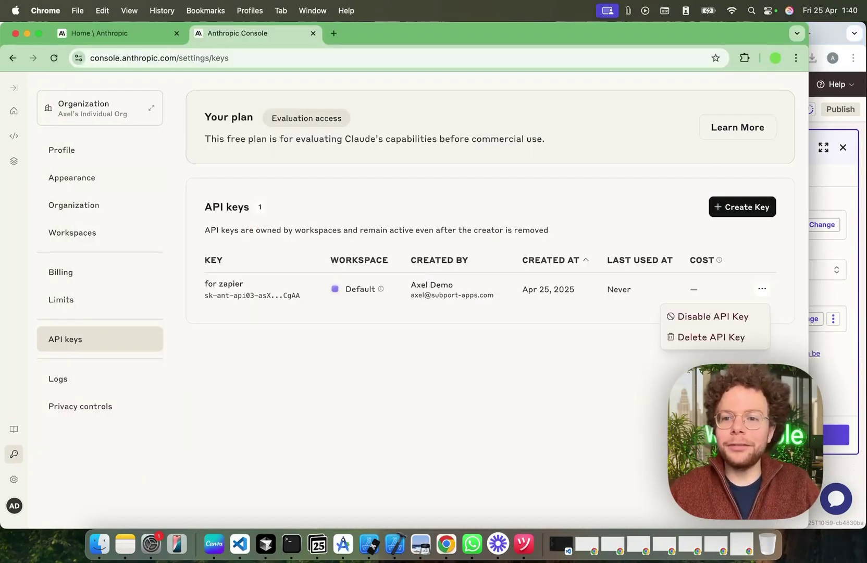
left_click(829, 206)
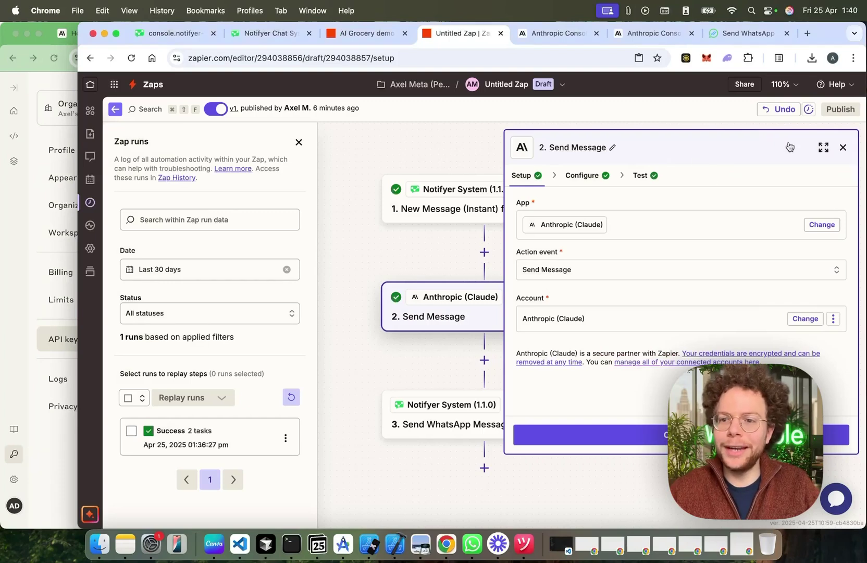
left_click(842, 147)
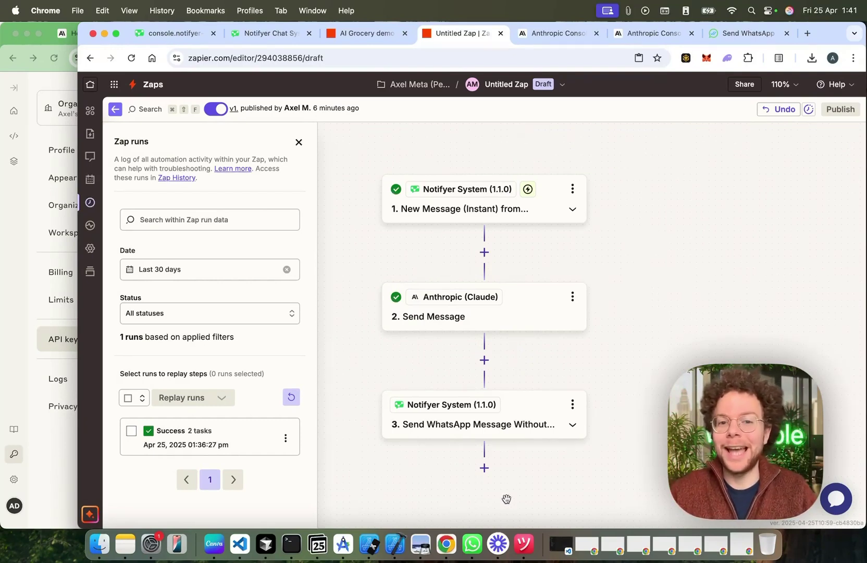
left_click(168, 40)
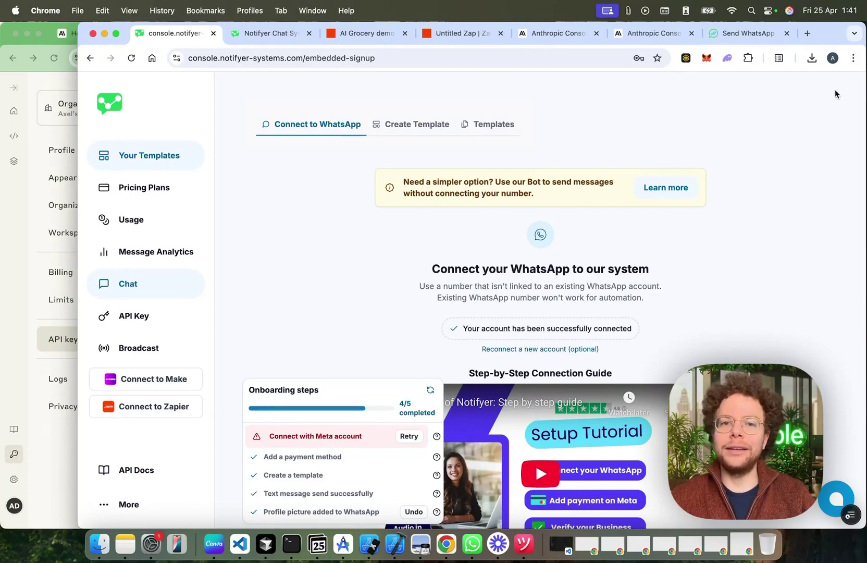
left_click(653, 33)
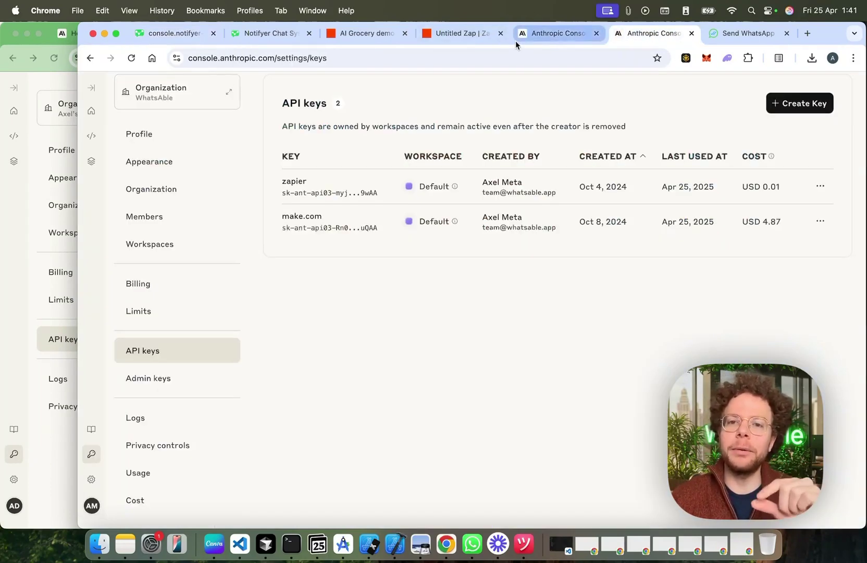
left_click(457, 33)
left_click(539, 305)
Step: Review the grocery System prompt: weekday 9am–7pm New York delivery, $9 delivery plus $3 handling
left_click(575, 176)
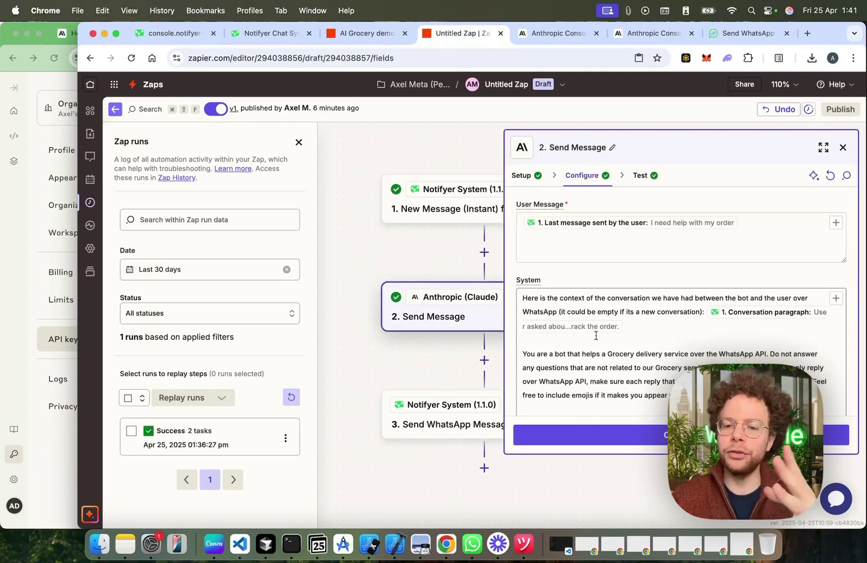
scroll(596, 335, "down", 4)
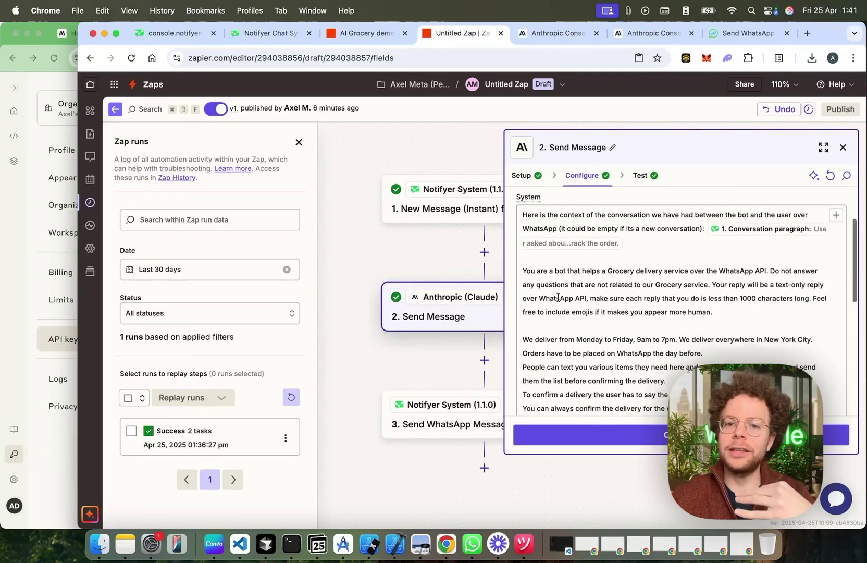
scroll(558, 298, "up", 1)
scroll(600, 354, "down", 6)
left_click(779, 340)
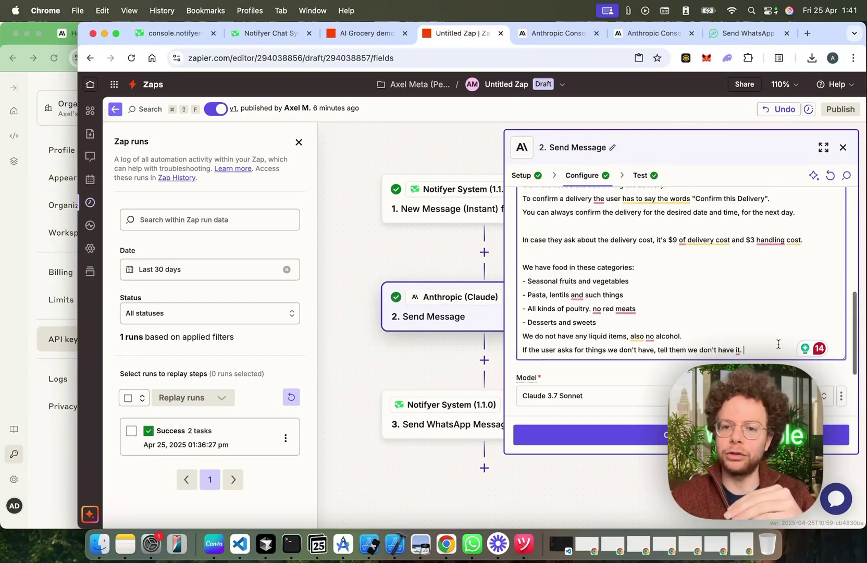
scroll(778, 344, "up", 5)
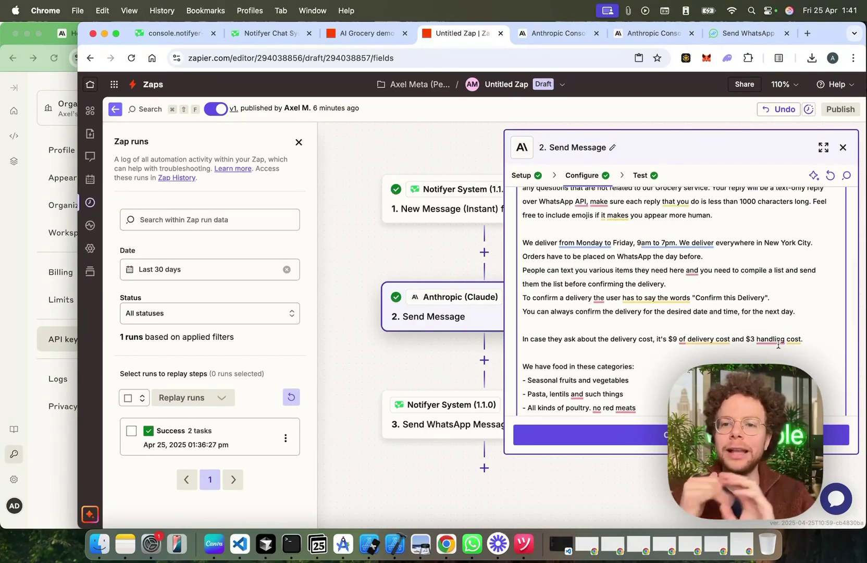